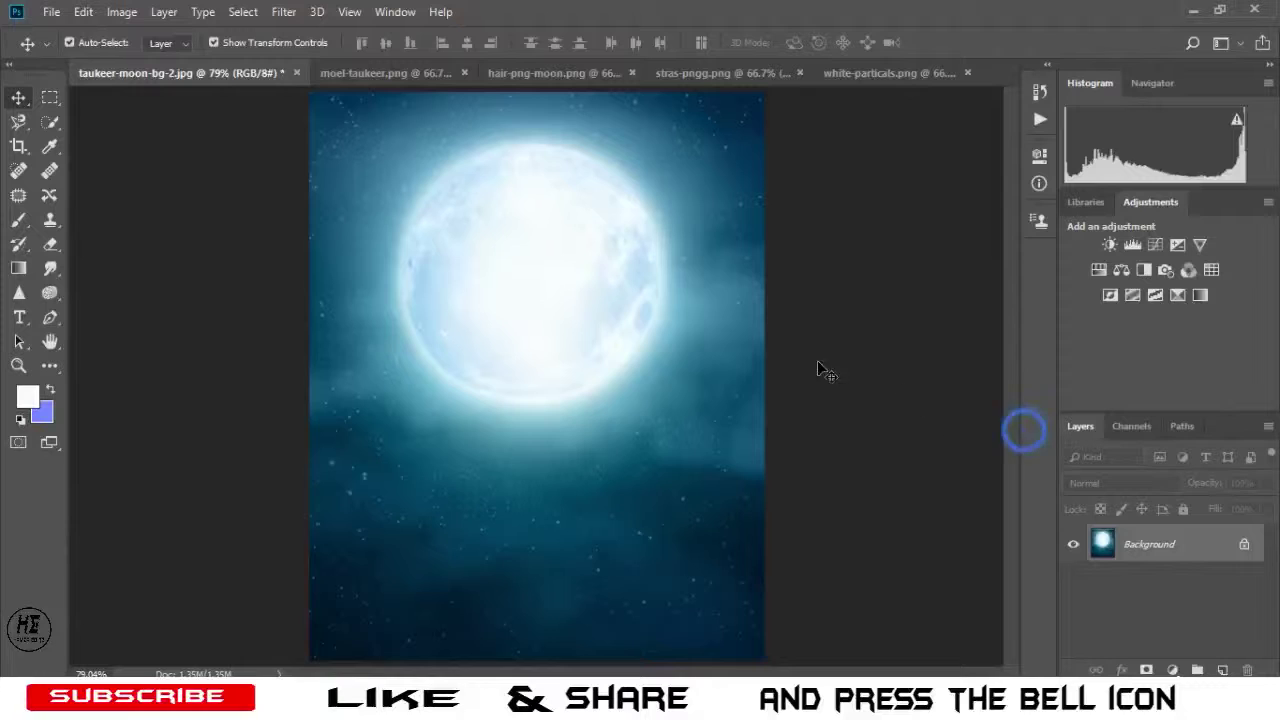
Give the moon background a Vibrance adjustment of +23 with Saturation +4.
{"action": "left_click", "coordinate": [118, 12]}
{"action": "mouse_move", "coordinate": [148, 61]}
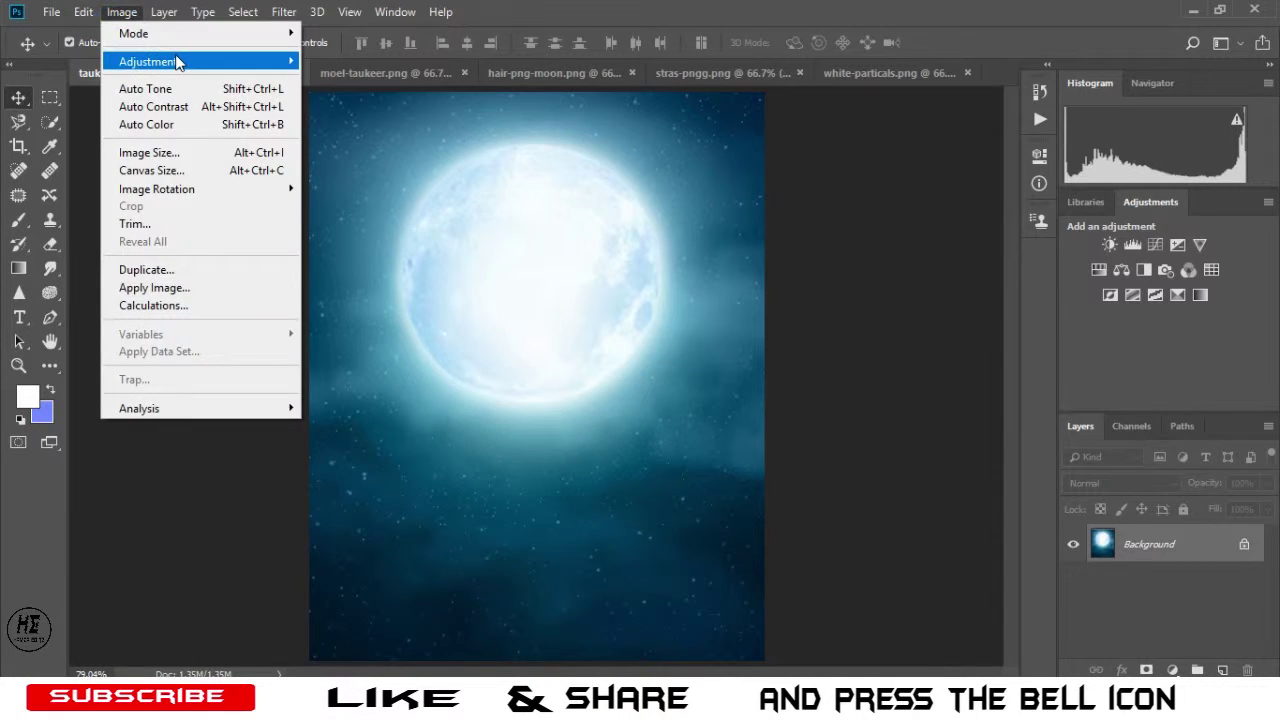
{"action": "left_click", "coordinate": [363, 144]}
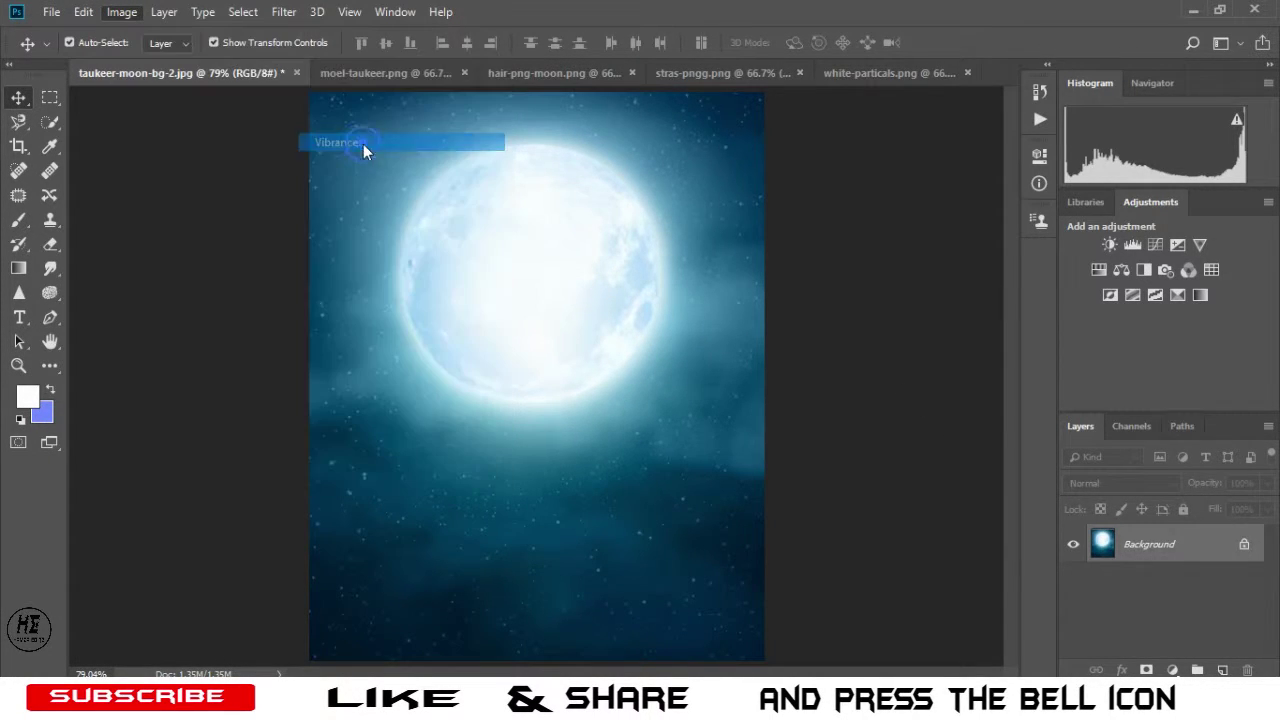
{"action": "left_click_drag", "start_coordinate": [761, 197], "coordinate": [785, 197]}
{"action": "mouse_move", "coordinate": [765, 257]}
{"action": "left_mouse_down"}
{"action": "mouse_move", "coordinate": [789, 253]}
{"action": "mouse_move", "coordinate": [739, 255]}
{"action": "mouse_move", "coordinate": [768, 262]}
{"action": "left_mouse_up"}
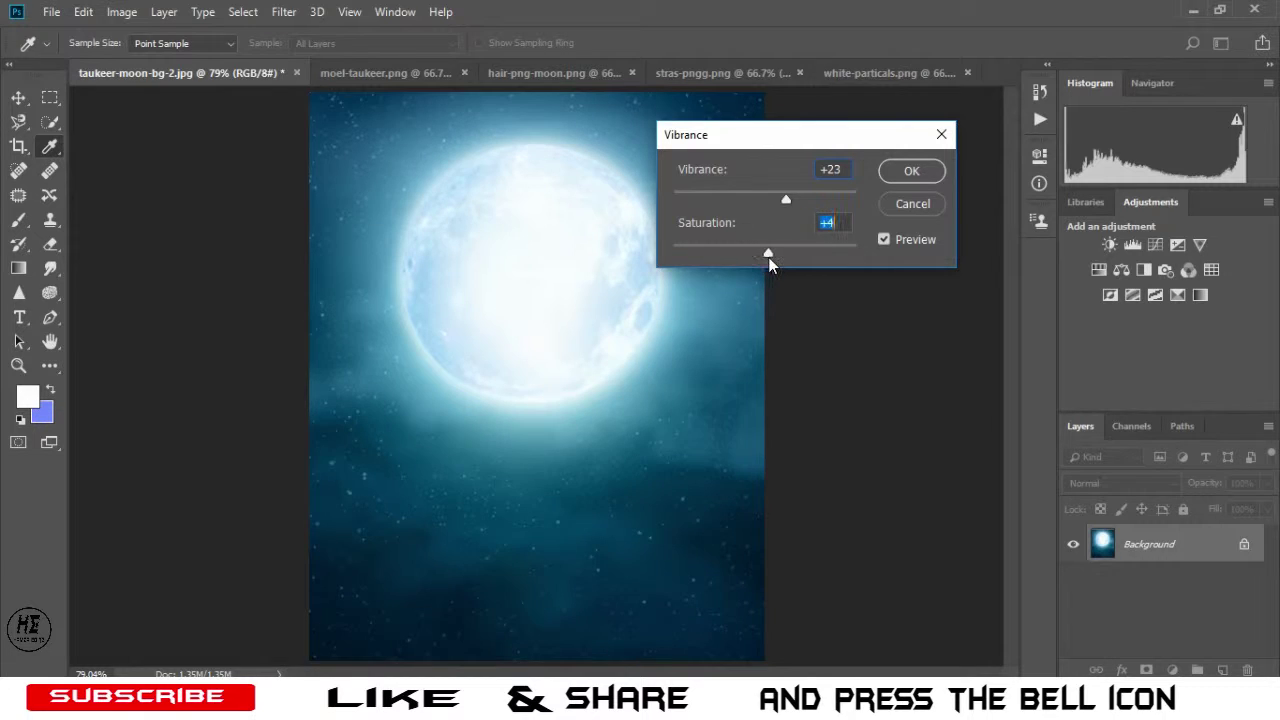
{"action": "left_click", "coordinate": [915, 172]}
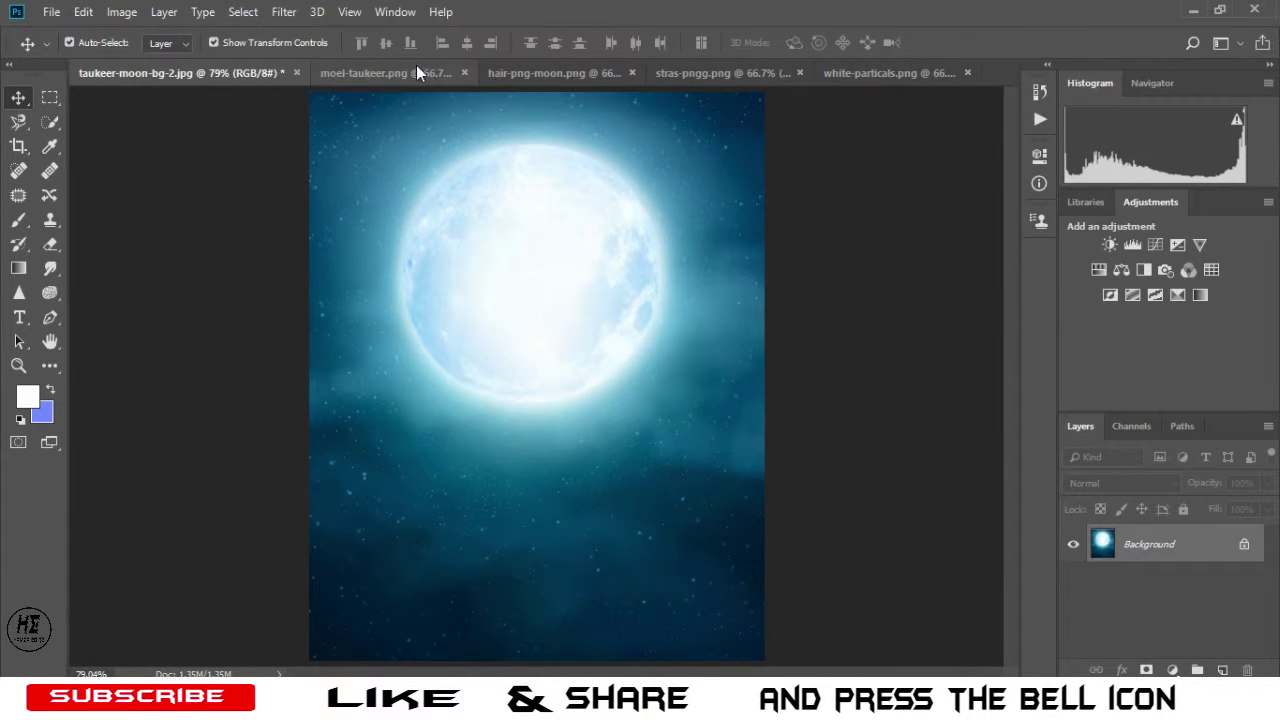
{"action": "left_click", "coordinate": [416, 72]}
Drag the cut-out man drinking a can into the moon document as Layer 1.
{"action": "mouse_move", "coordinate": [589, 418]}
{"action": "left_mouse_down"}
{"action": "mouse_move", "coordinate": [505, 343]}
{"action": "mouse_move", "coordinate": [578, 385]}
{"action": "mouse_move", "coordinate": [596, 452]}
{"action": "left_mouse_up"}
{"action": "left_click", "coordinate": [882, 160]}
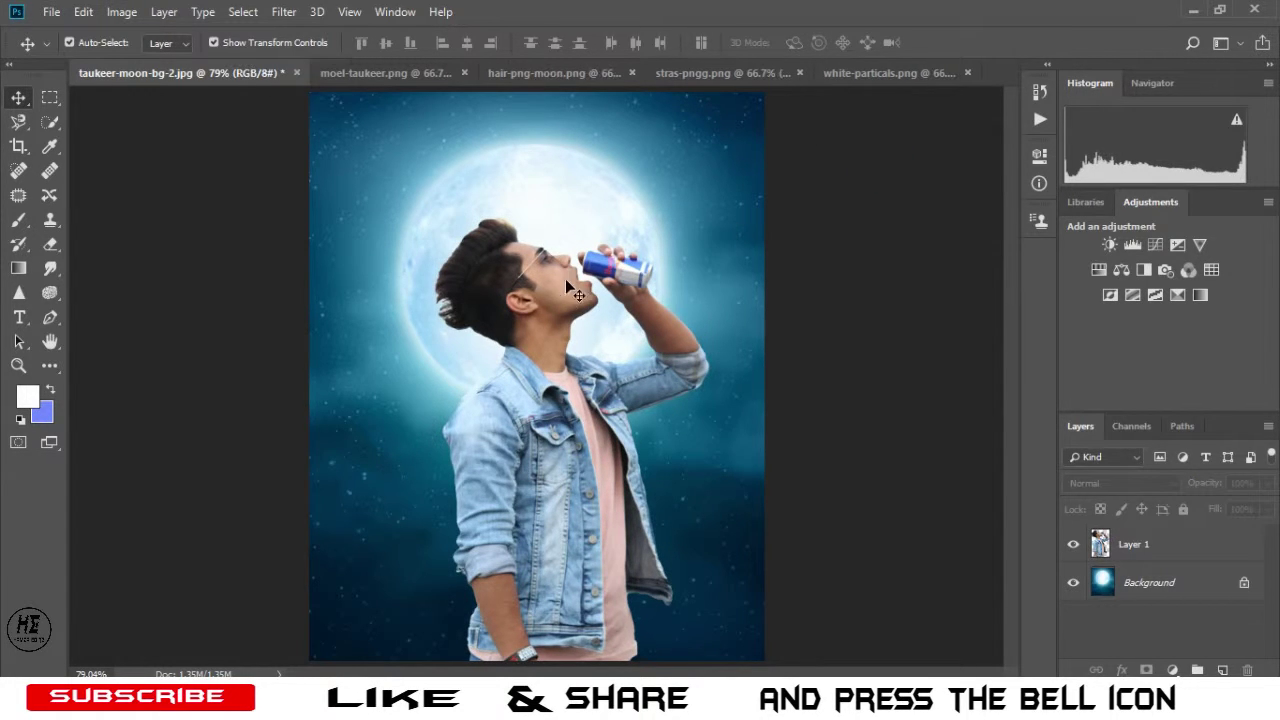
{"action": "left_click", "coordinate": [121, 12]}
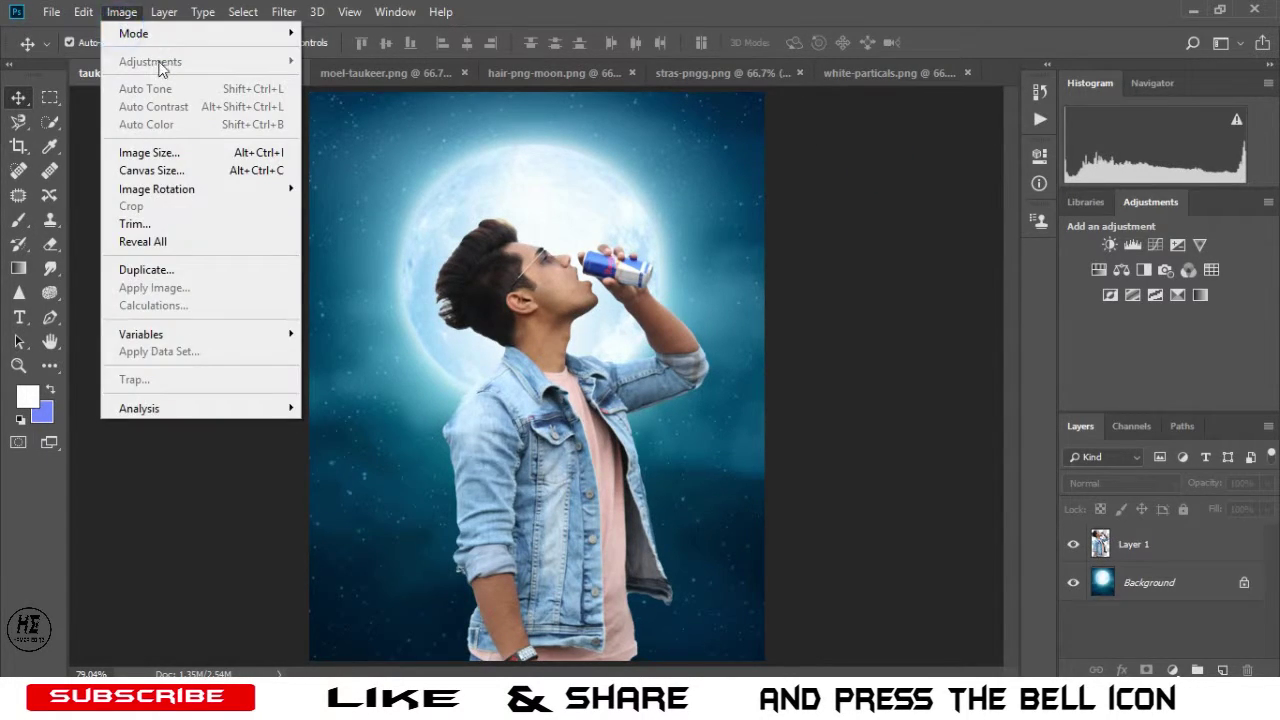
{"action": "left_click", "coordinate": [1050, 563]}
Apply Brightness −18 and Contrast 14 to the man's Layer 1.
{"action": "left_click", "coordinate": [1130, 544]}
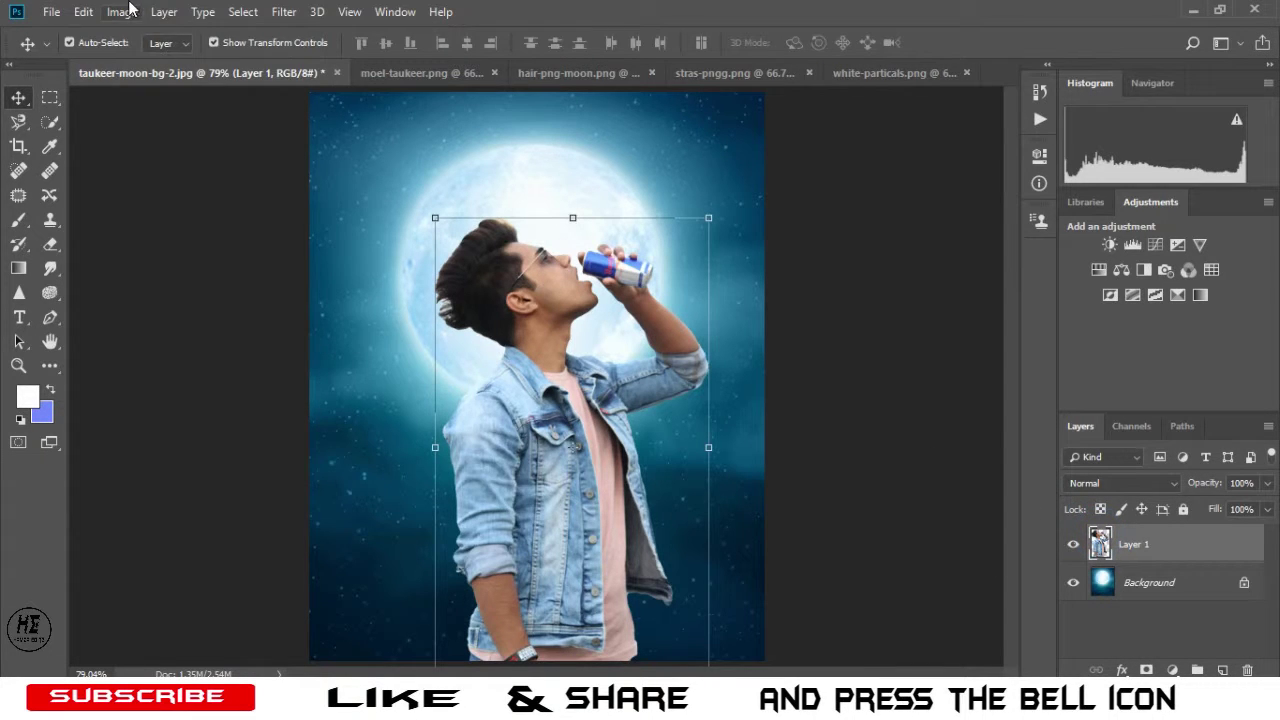
{"action": "left_click", "coordinate": [122, 12]}
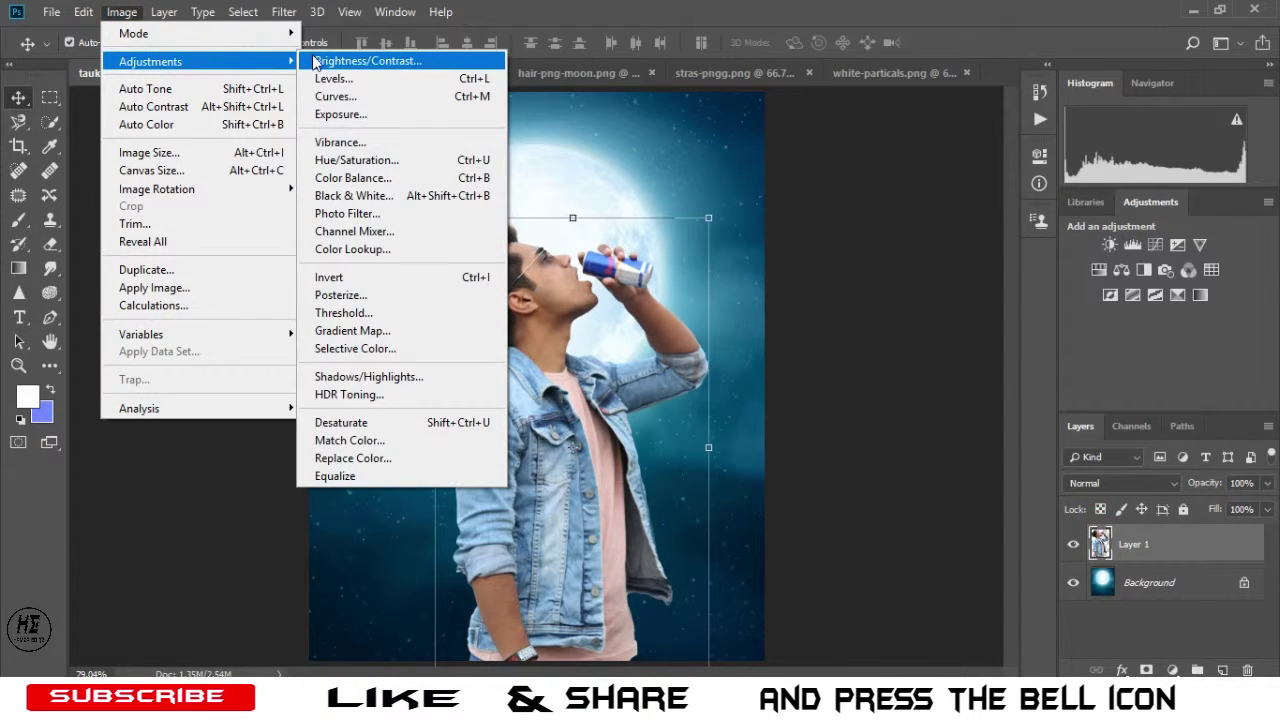
{"action": "left_click", "coordinate": [337, 60]}
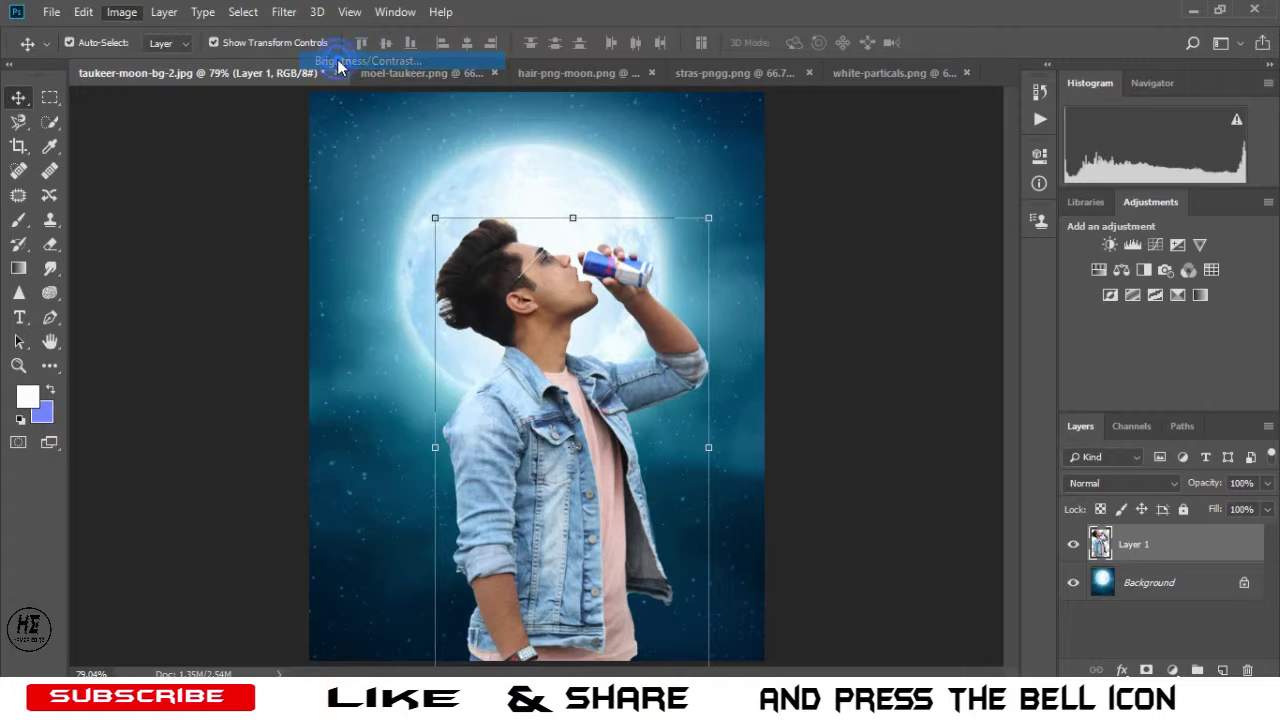
{"action": "left_click_drag", "start_coordinate": [806, 175], "coordinate": [796, 174]}
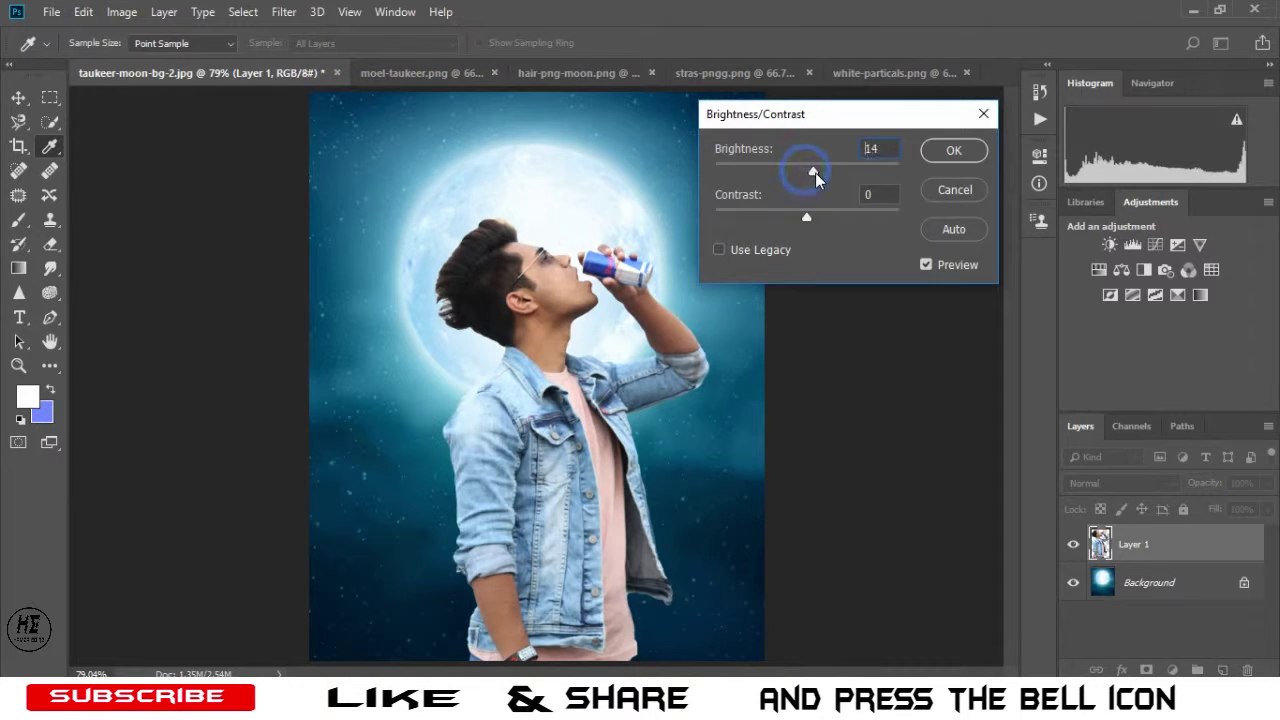
{"action": "left_click_drag", "start_coordinate": [806, 217], "coordinate": [829, 214]}
{"action": "left_click", "coordinate": [953, 150]}
{"action": "key", "text": "v"}
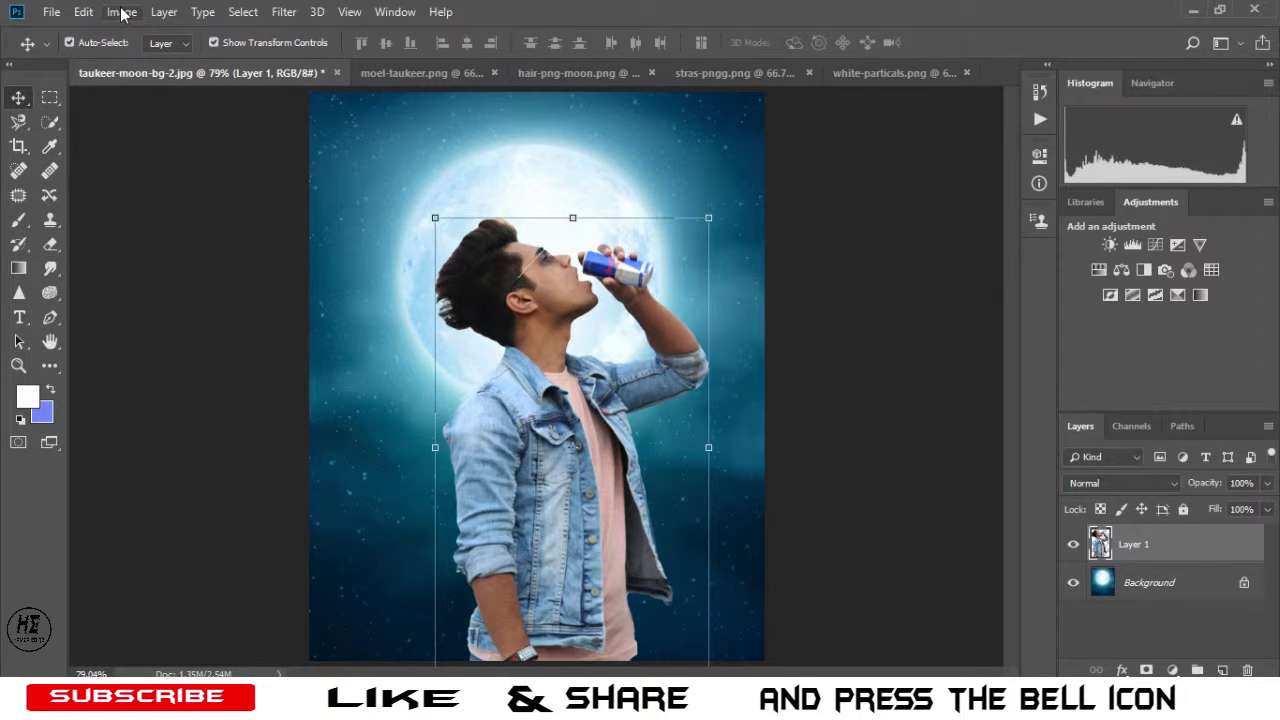
Apply Vibrance +27 and Saturation +6 to the man's layer.
{"action": "left_click", "coordinate": [121, 11]}
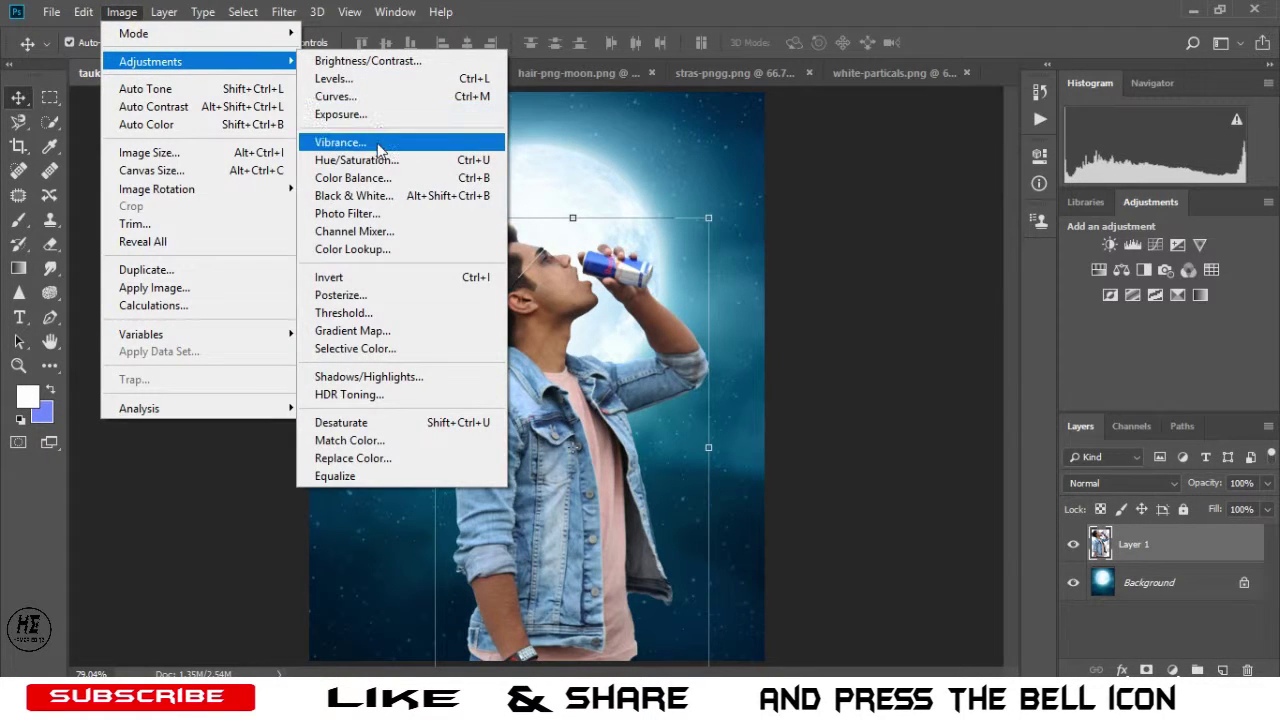
{"action": "left_click", "coordinate": [360, 142]}
{"action": "left_click_drag", "start_coordinate": [763, 255], "coordinate": [771, 259]}
{"action": "left_click_drag", "start_coordinate": [768, 201], "coordinate": [789, 198]}
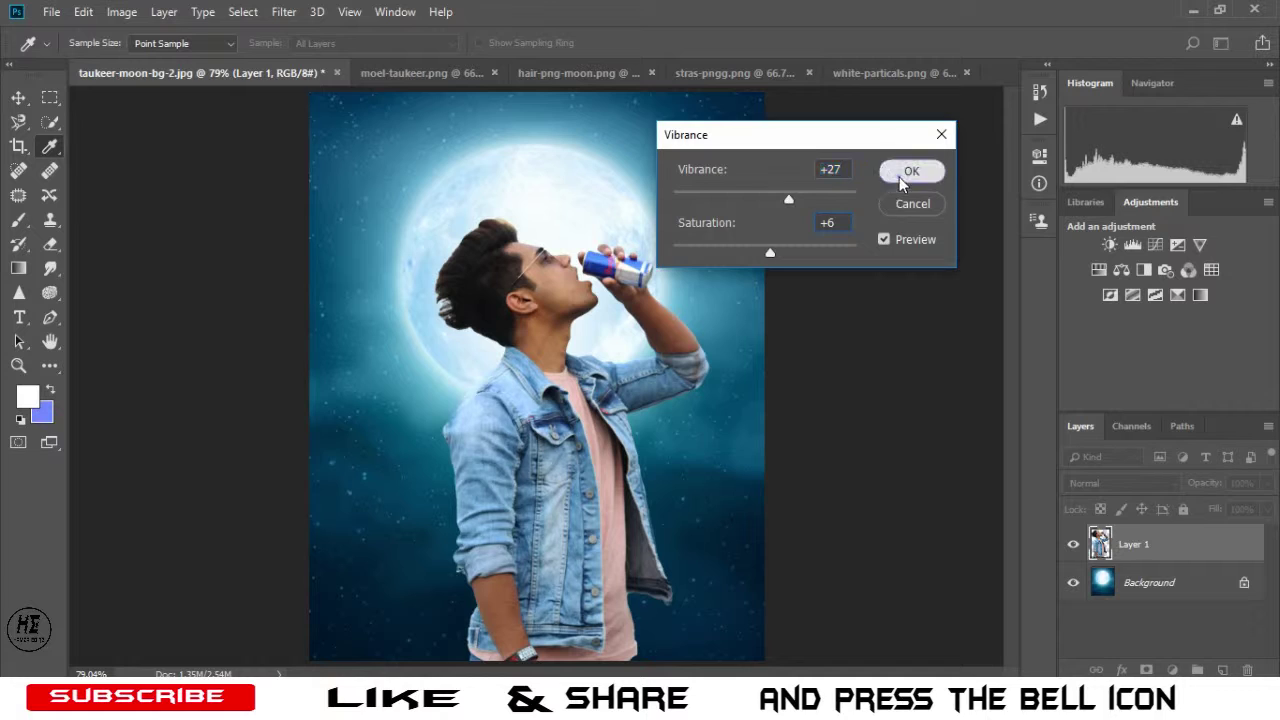
{"action": "left_click", "coordinate": [903, 180]}
{"action": "key", "text": "v"}
{"action": "left_click", "coordinate": [815, 215]}
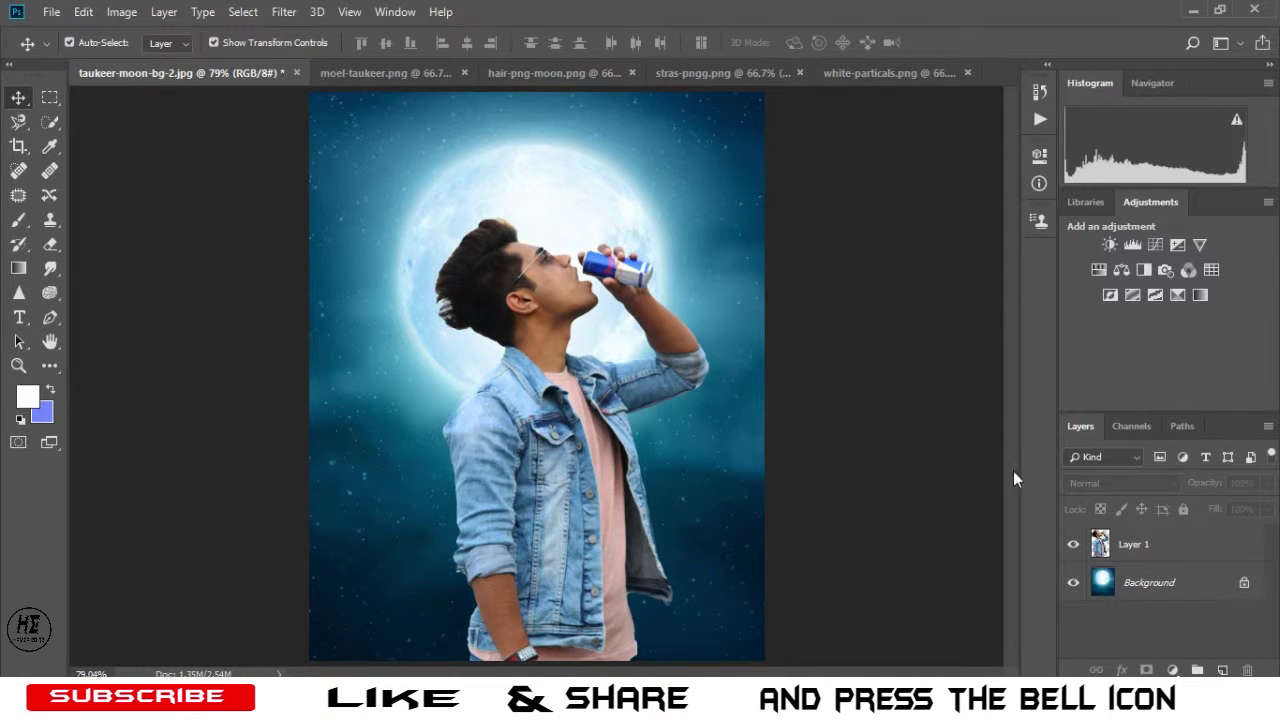
Bring the hair from hair-png-moon.png in, then scale and rotate it onto the man's head.
{"action": "left_click", "coordinate": [518, 78]}
{"action": "mouse_move", "coordinate": [510, 320]}
{"action": "left_mouse_down"}
{"action": "mouse_move", "coordinate": [211, 93]}
{"action": "mouse_move", "coordinate": [175, 85]}
{"action": "mouse_move", "coordinate": [430, 226]}
{"action": "mouse_move", "coordinate": [580, 245]}
{"action": "mouse_move", "coordinate": [493, 403]}
{"action": "left_mouse_up"}
{"action": "left_click_drag", "start_coordinate": [450, 506], "coordinate": [488, 305]}
{"action": "left_click_drag", "start_coordinate": [531, 203], "coordinate": [512, 209]}
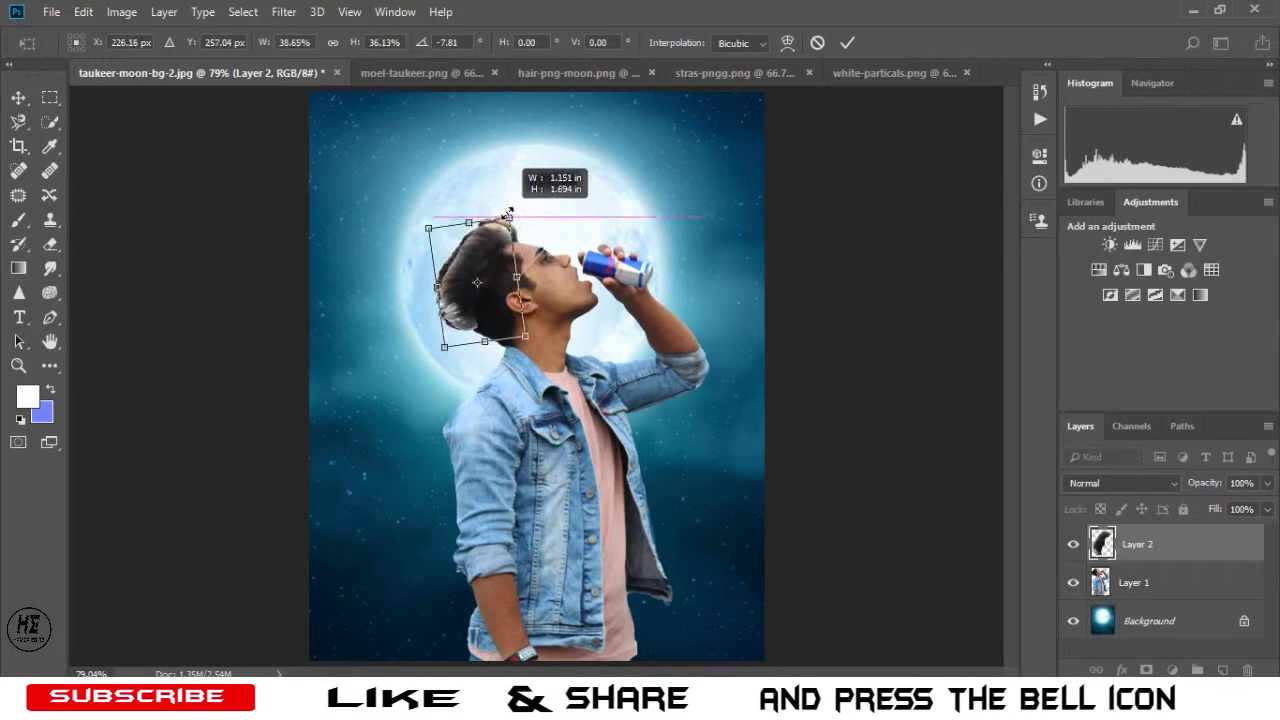
{"action": "left_click_drag", "start_coordinate": [512, 209], "coordinate": [560, 214]}
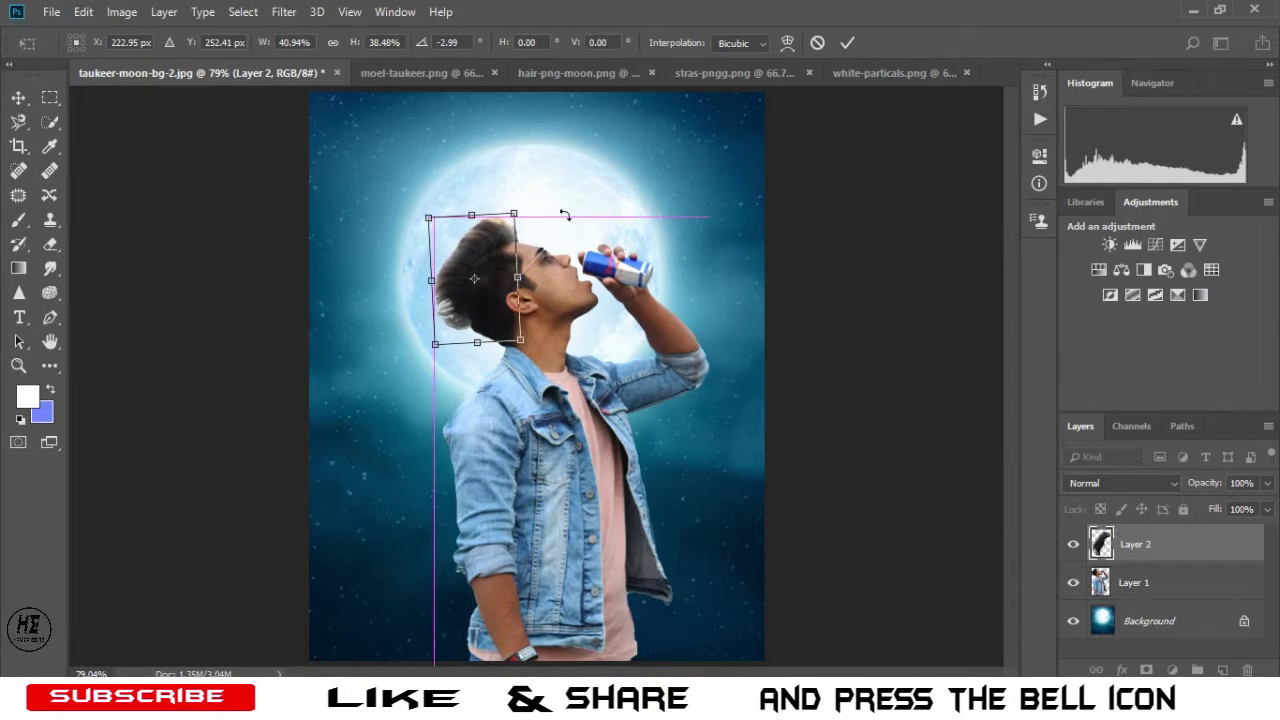
{"action": "left_click", "coordinate": [847, 43]}
Switch to the Eraser on the hair layer, Layer 2, and zoom back out to fit the screen.
{"action": "scroll", "coordinate": [213, 228], "scroll_direction": "up", "scroll_amount": 5}
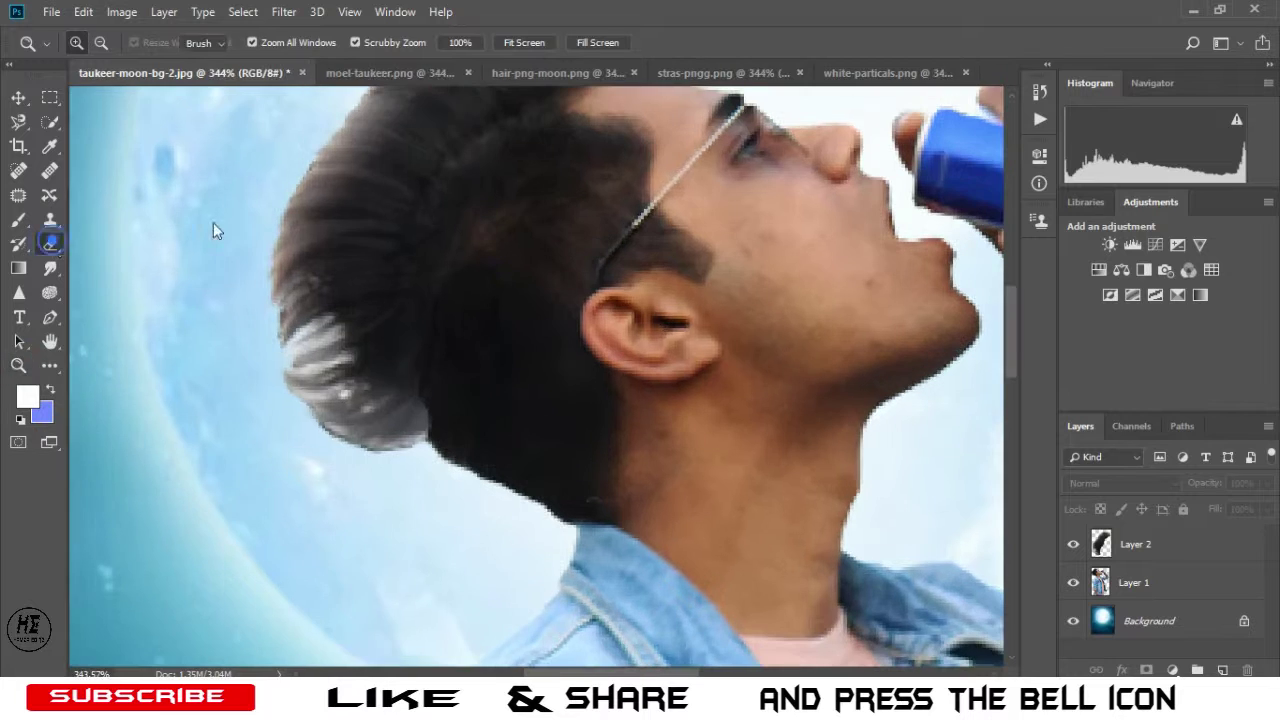
{"action": "key", "text": "e"}
{"action": "left_click", "coordinate": [390, 360]}
{"action": "key", "text": "Return"}
{"action": "left_click", "coordinate": [1136, 544]}
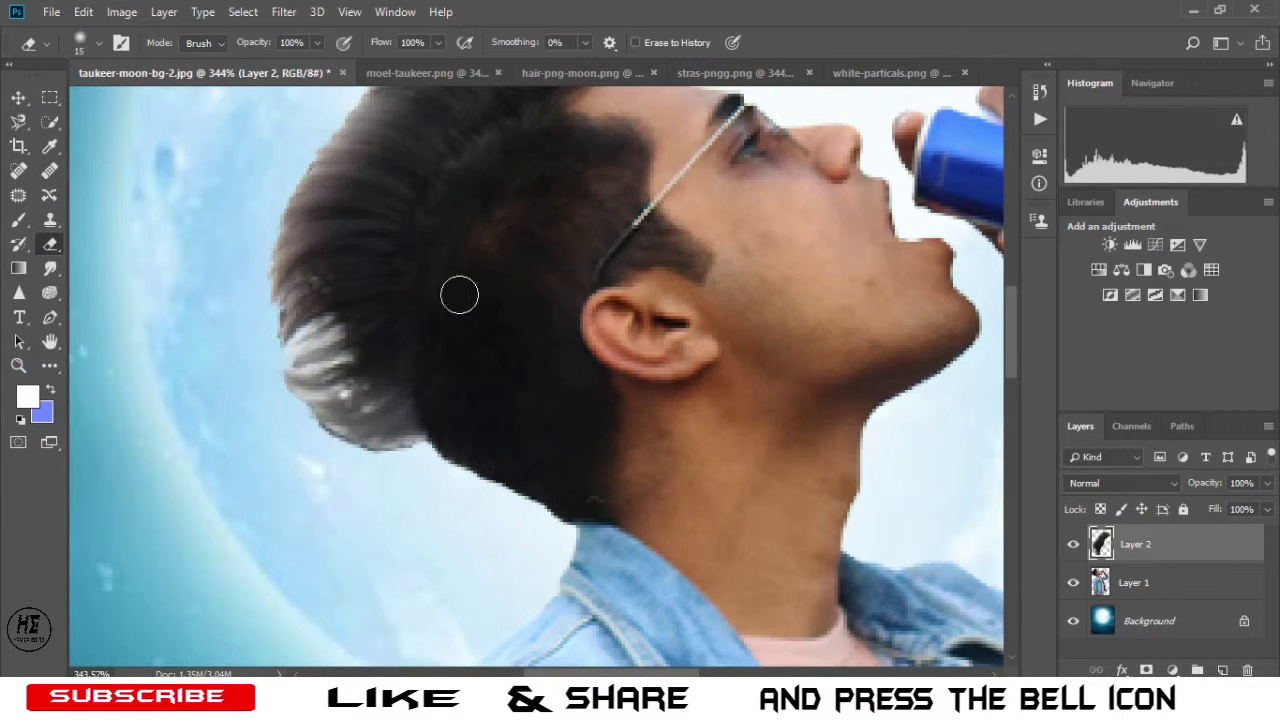
{"action": "left_click", "coordinate": [20, 367]}
{"action": "left_click", "coordinate": [524, 42]}
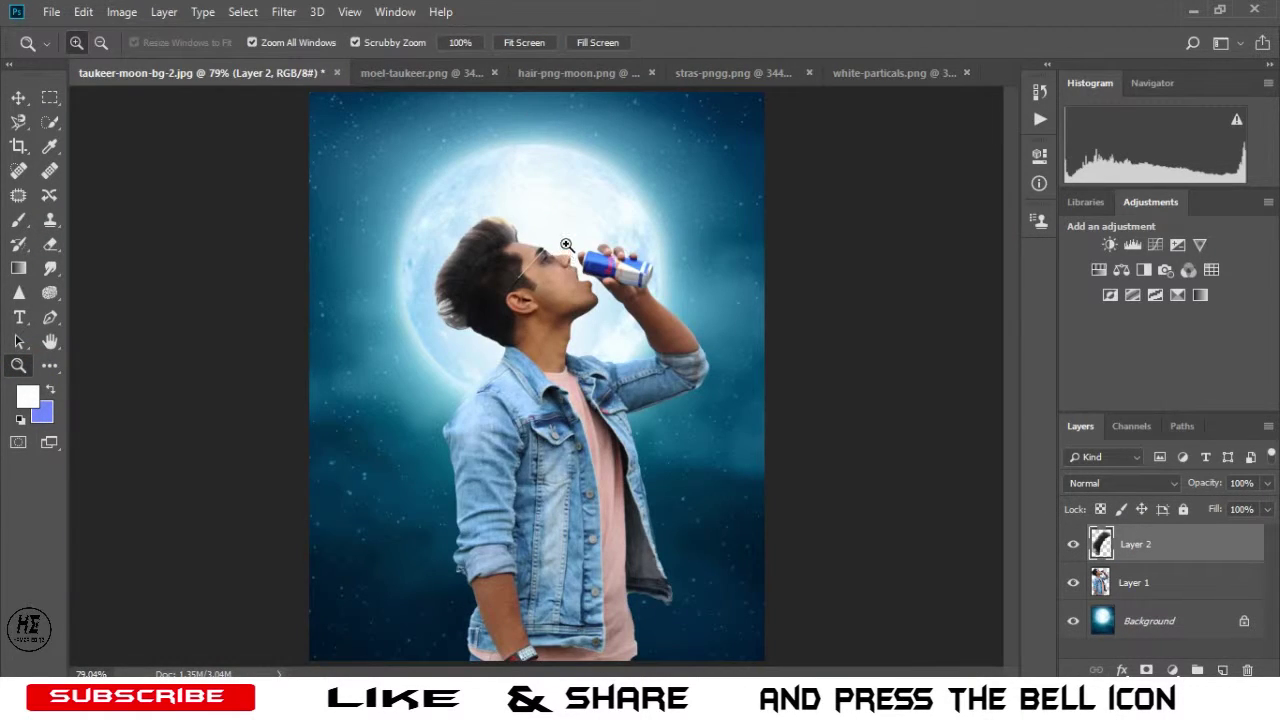
{"action": "left_click", "coordinate": [1124, 592]}
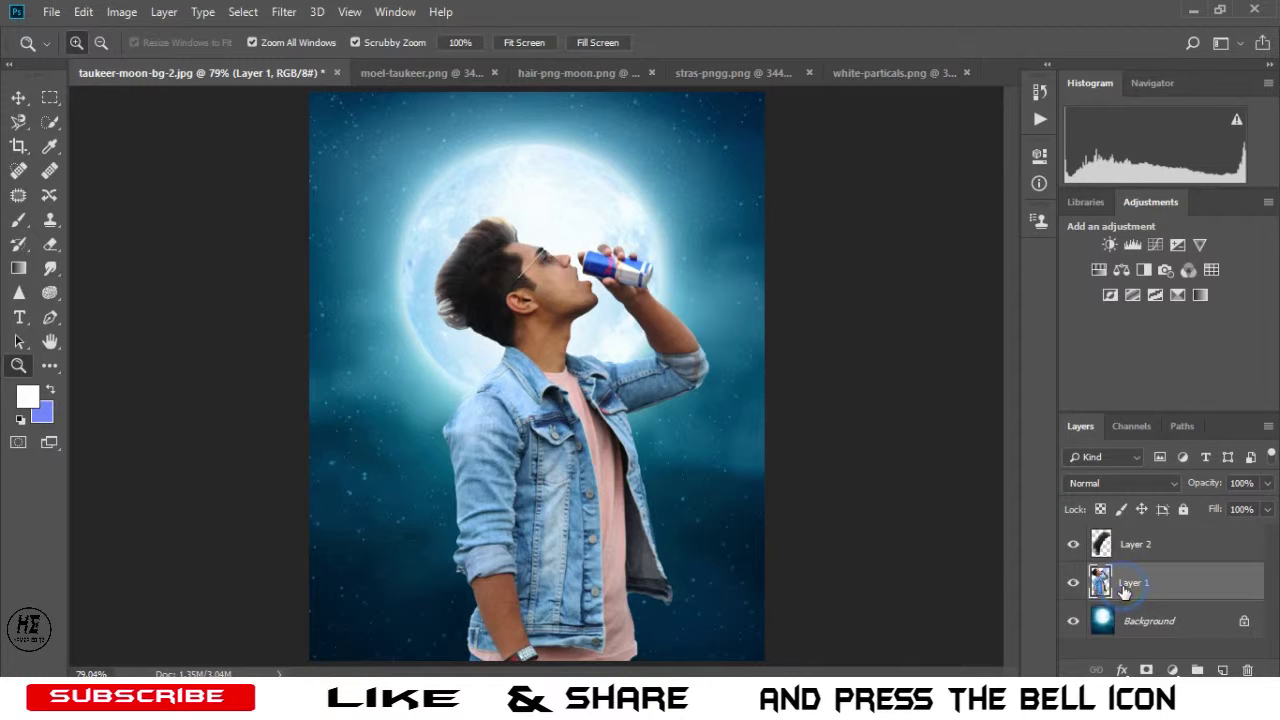
Pick the Smudge tool at size 35 and zoom in on the man's face and can.
{"action": "left_click", "coordinate": [51, 295]}
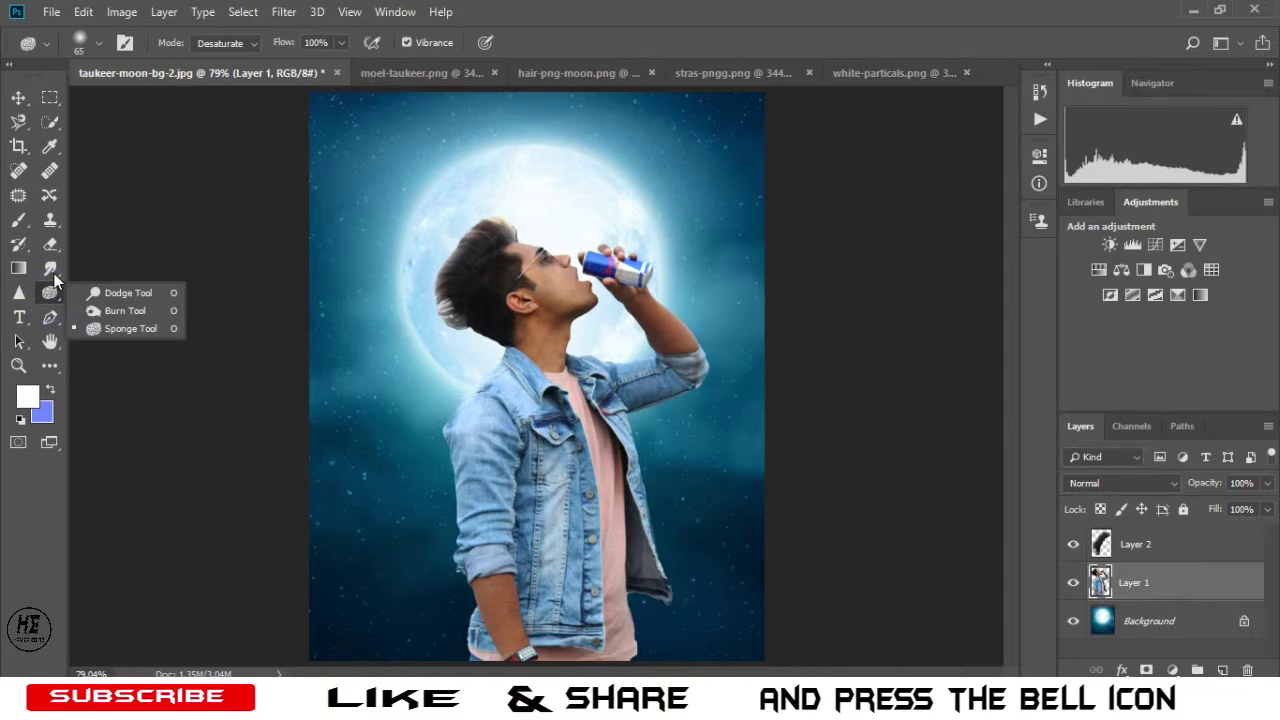
{"action": "left_click_drag", "start_coordinate": [50, 268], "coordinate": [110, 286]}
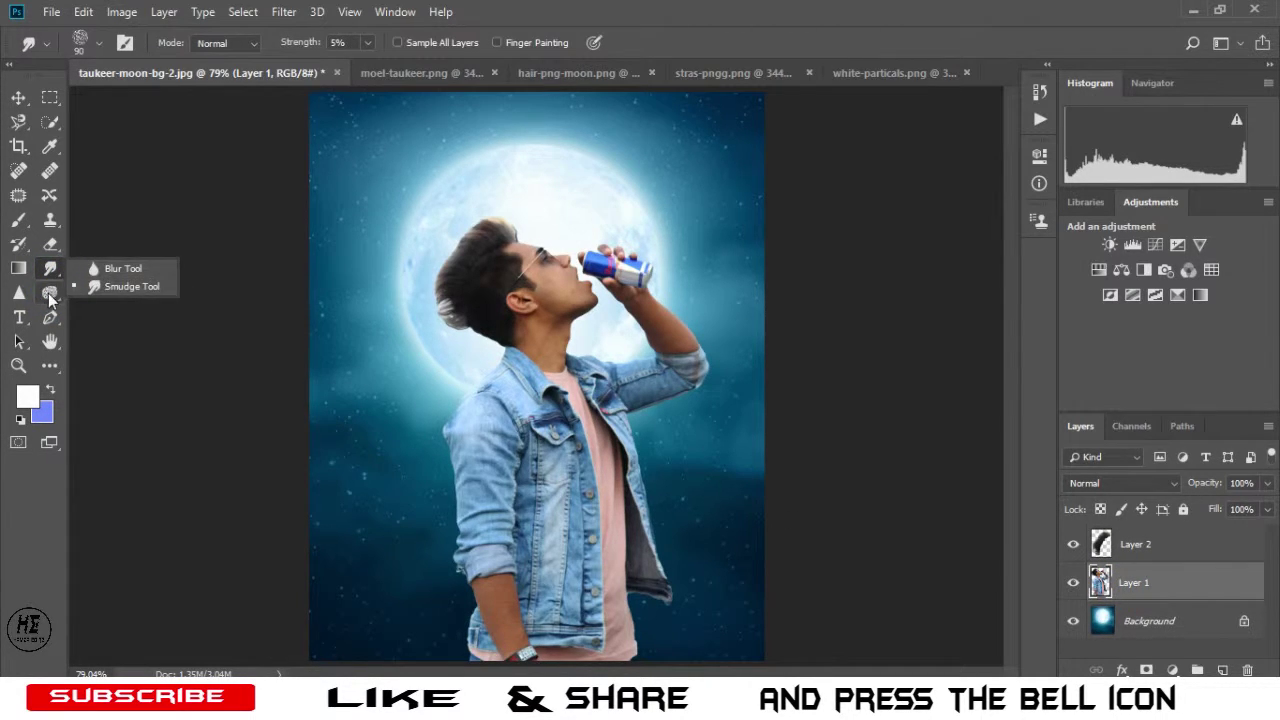
{"action": "left_click", "coordinate": [130, 286]}
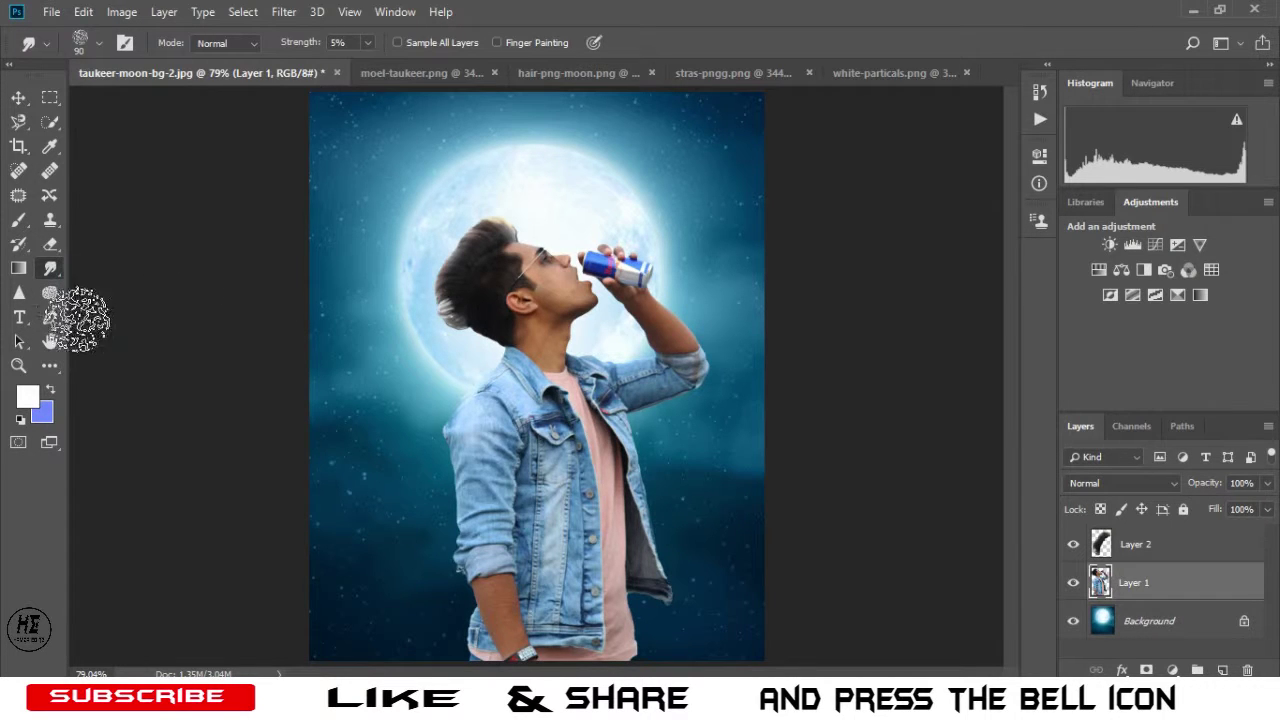
{"action": "left_click", "coordinate": [18, 365]}
{"action": "left_click_drag", "start_coordinate": [560, 280], "coordinate": [662, 270]}
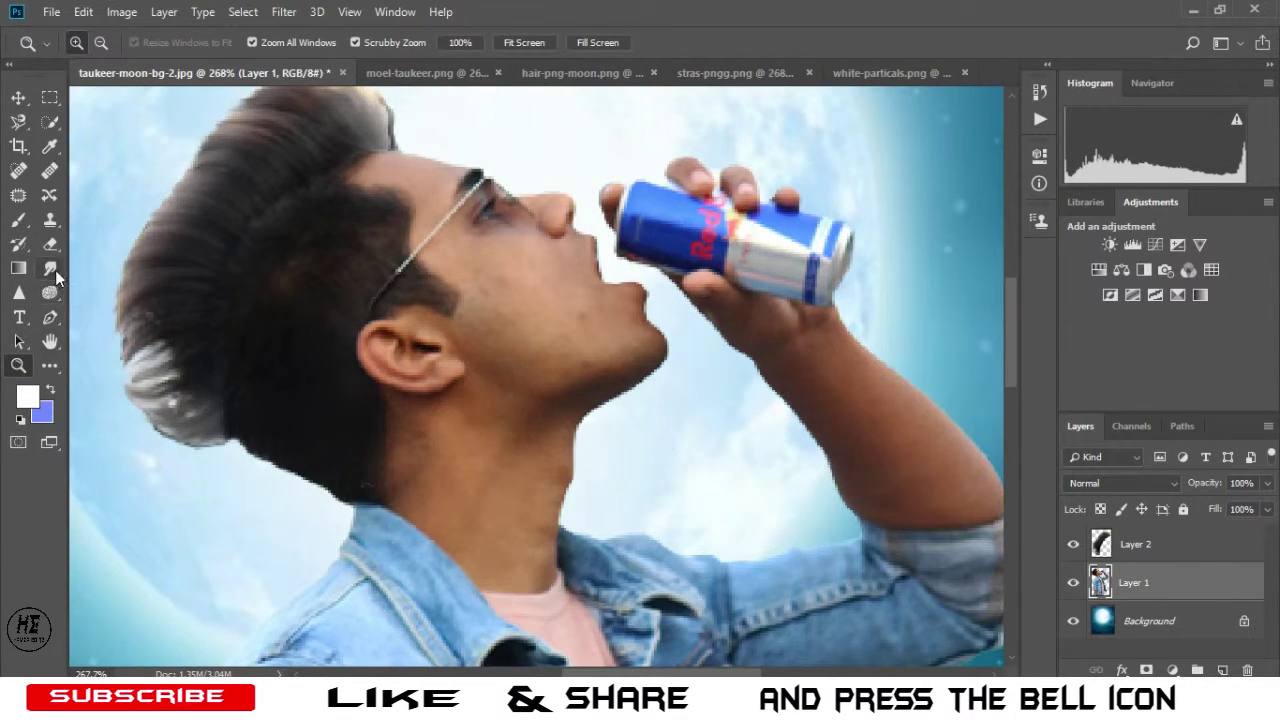
{"action": "left_click", "coordinate": [50, 268]}
{"action": "key", "text": "bracketleft"}
{"action": "key", "text": "bracketleft"}
{"action": "key", "text": "bracketleft"}
{"action": "key", "text": "bracketleft"}
{"action": "key", "text": "bracketleft"}
{"action": "key", "text": "bracketleft"}
{"action": "key", "text": "bracketleft"}
{"action": "scroll", "coordinate": [352, 40], "scroll_direction": "up", "scroll_amount": 1}
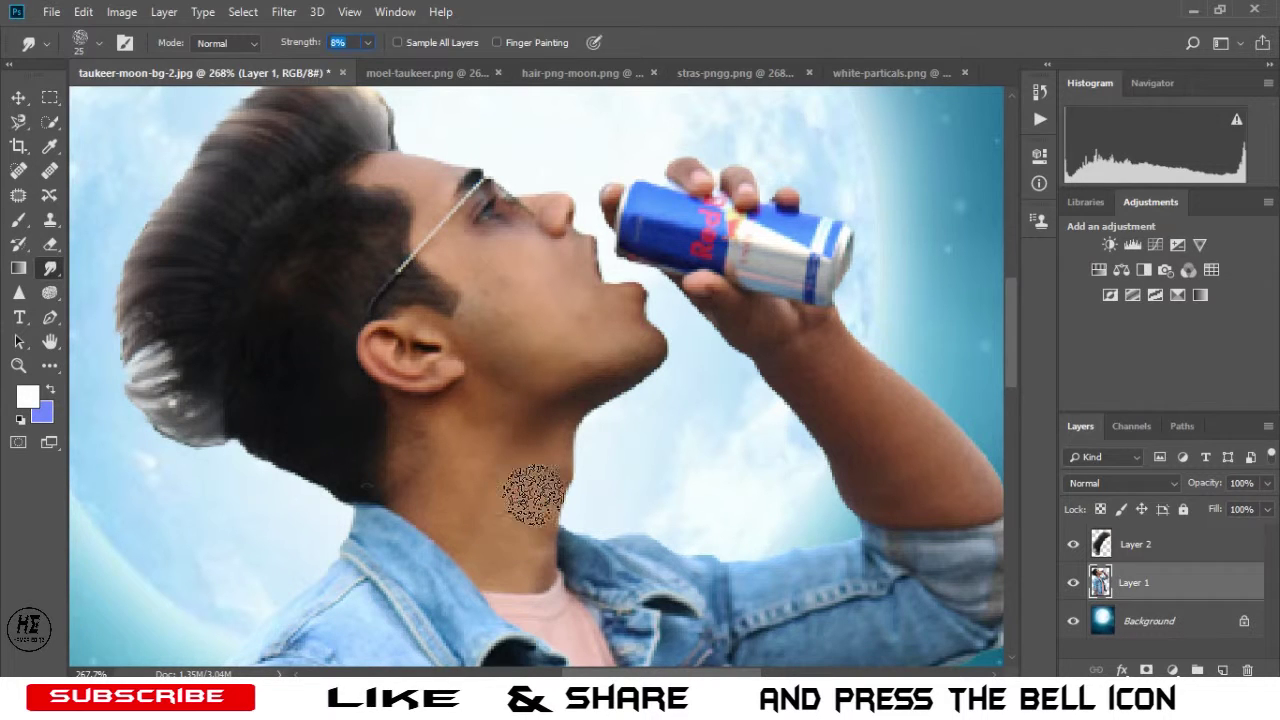
Fit the whole composite back in the window.
{"action": "left_click", "coordinate": [18, 366]}
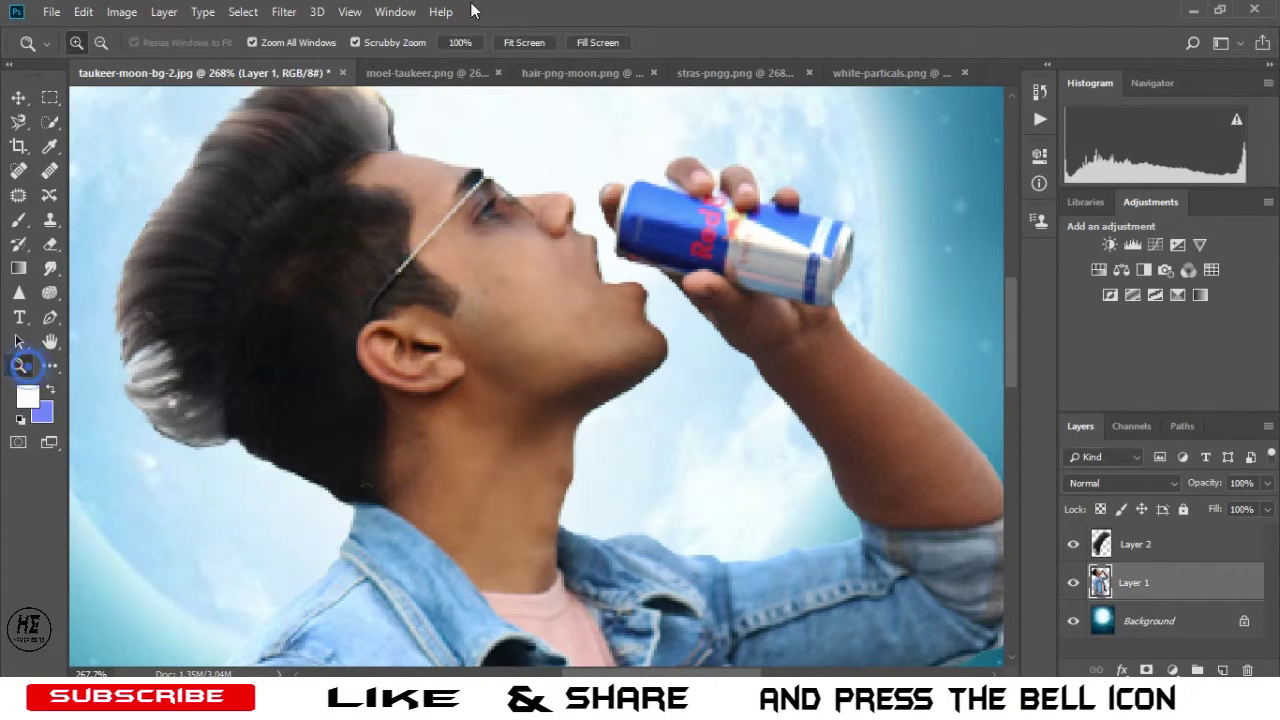
{"action": "left_click", "coordinate": [524, 42]}
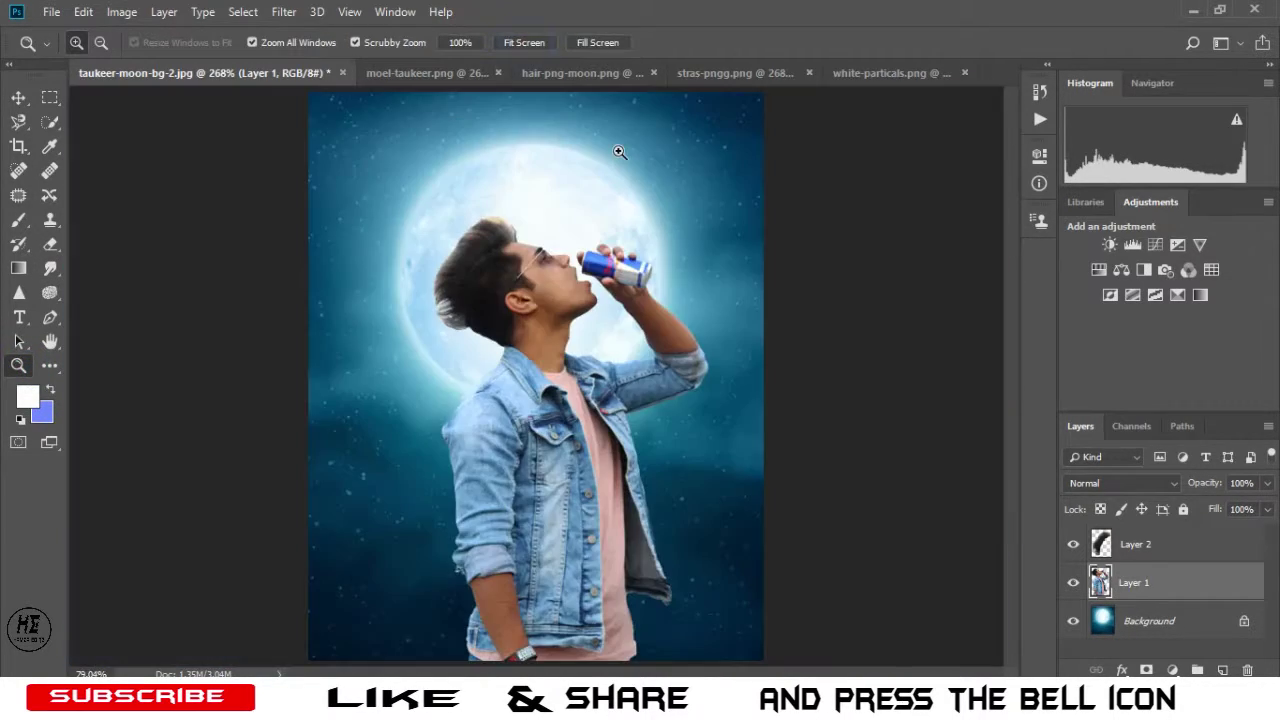
{"action": "left_click", "coordinate": [689, 66]}
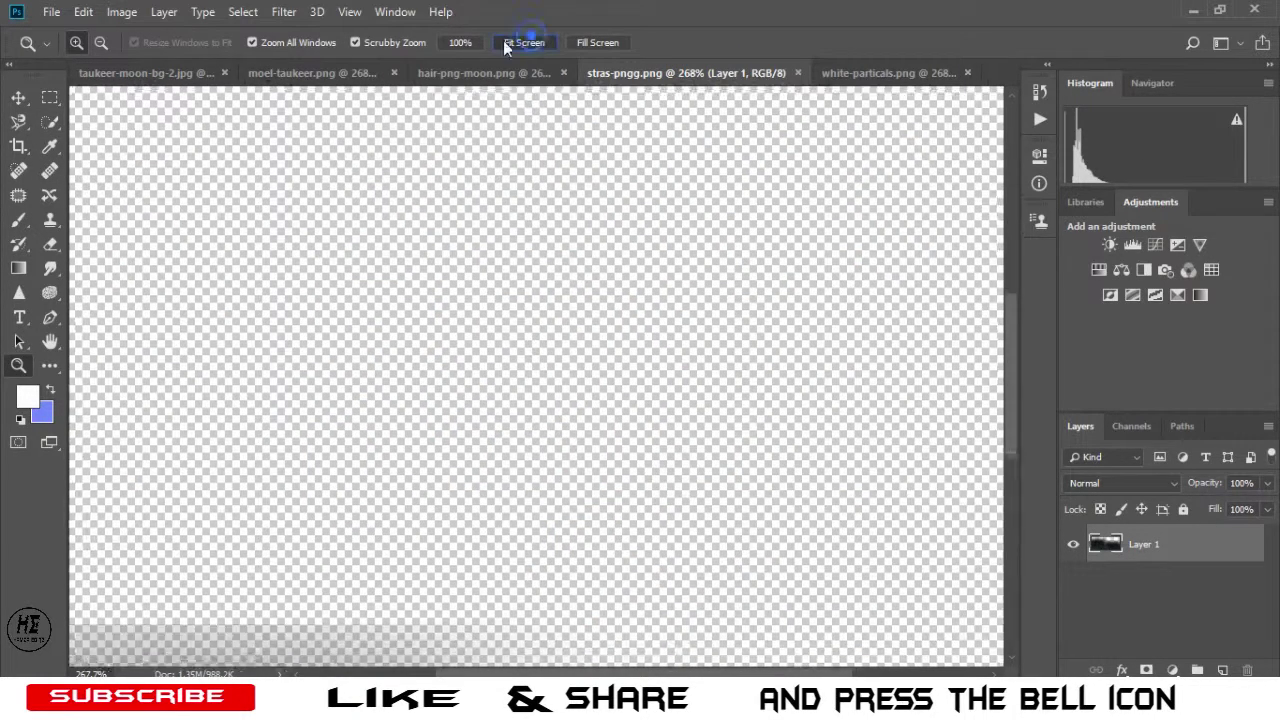
Drag stras-pngg.png in as Layer 3 along the bottom, stretch it to fit, and set Screen blending.
{"action": "left_click", "coordinate": [524, 42]}
{"action": "key", "text": "v"}
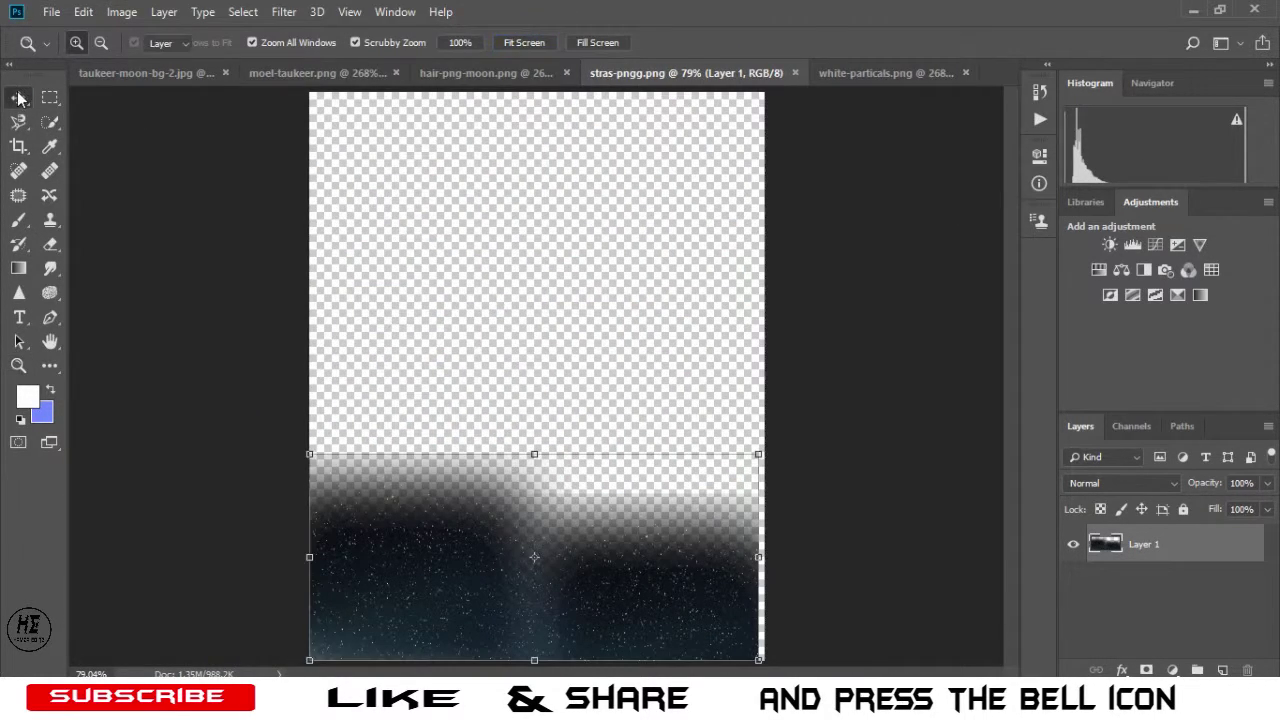
{"action": "mouse_move", "coordinate": [527, 540]}
{"action": "left_mouse_down"}
{"action": "mouse_move", "coordinate": [405, 260]}
{"action": "mouse_move", "coordinate": [615, 527]}
{"action": "mouse_move", "coordinate": [621, 581]}
{"action": "left_mouse_up"}
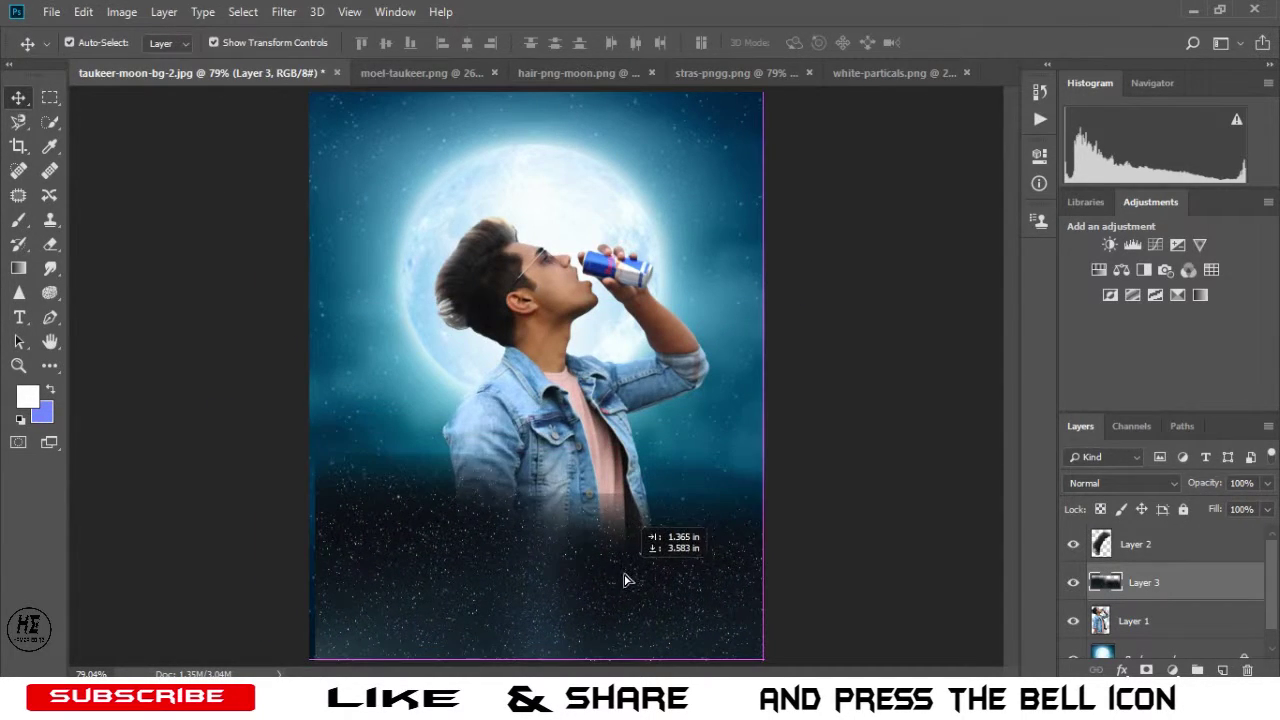
{"action": "left_click_drag", "start_coordinate": [621, 581], "coordinate": [614, 580]}
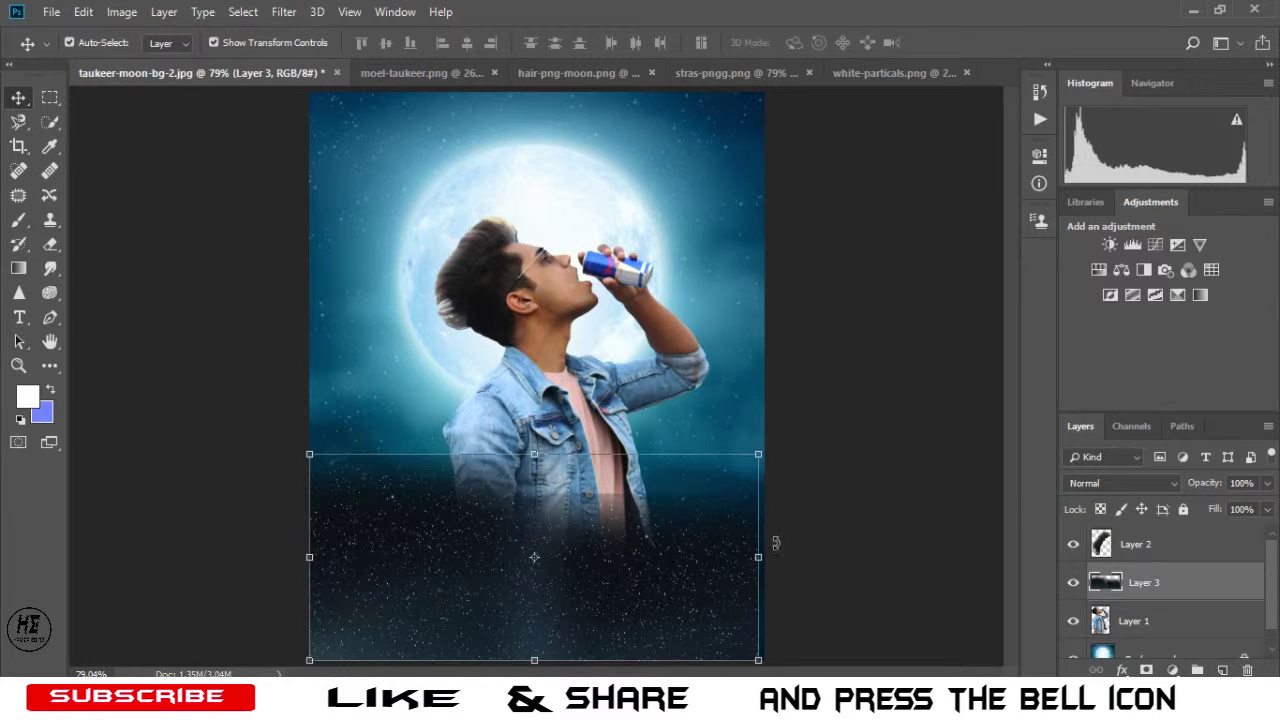
{"action": "left_click_drag", "start_coordinate": [758, 455], "coordinate": [764, 448]}
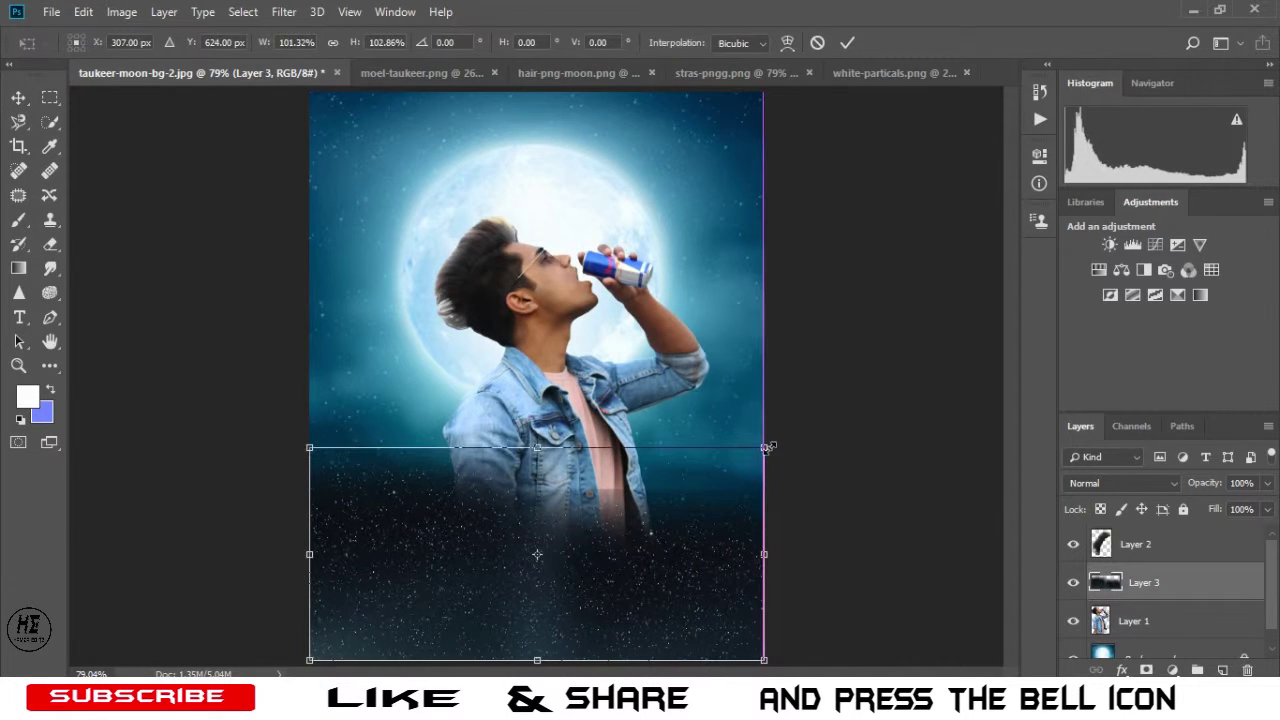
{"action": "left_click", "coordinate": [1120, 483]}
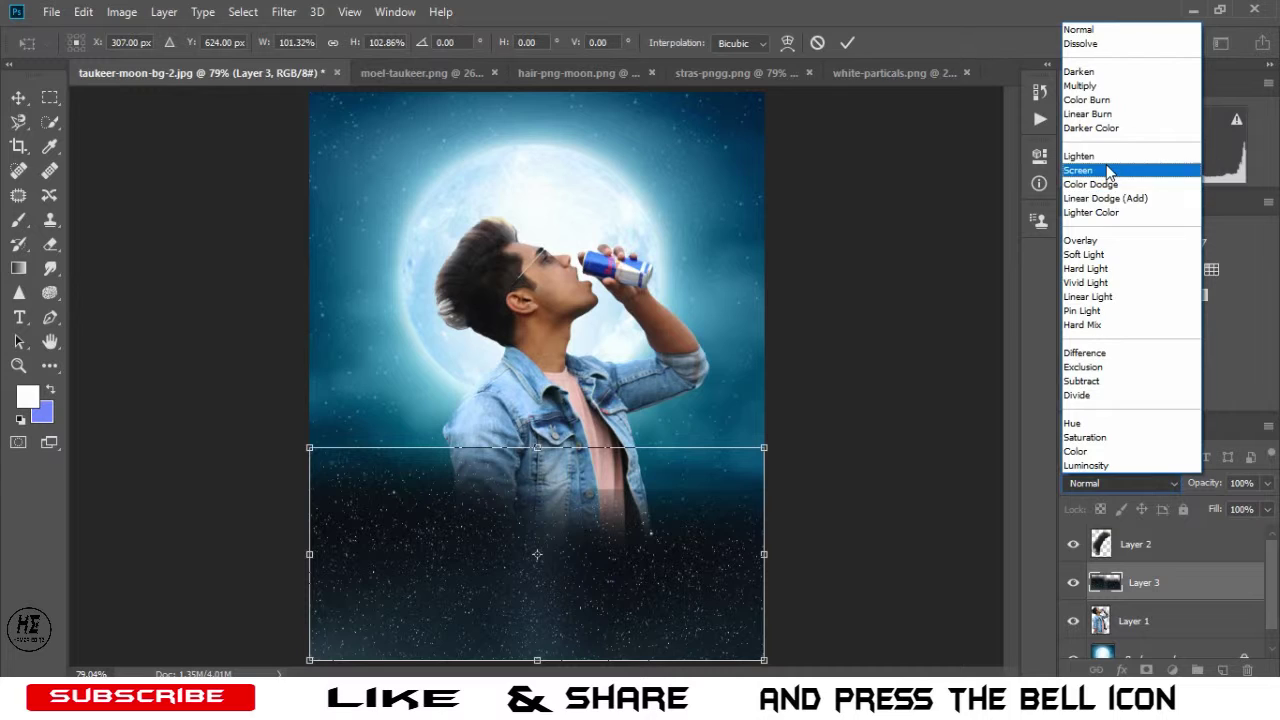
{"action": "left_click", "coordinate": [1105, 163]}
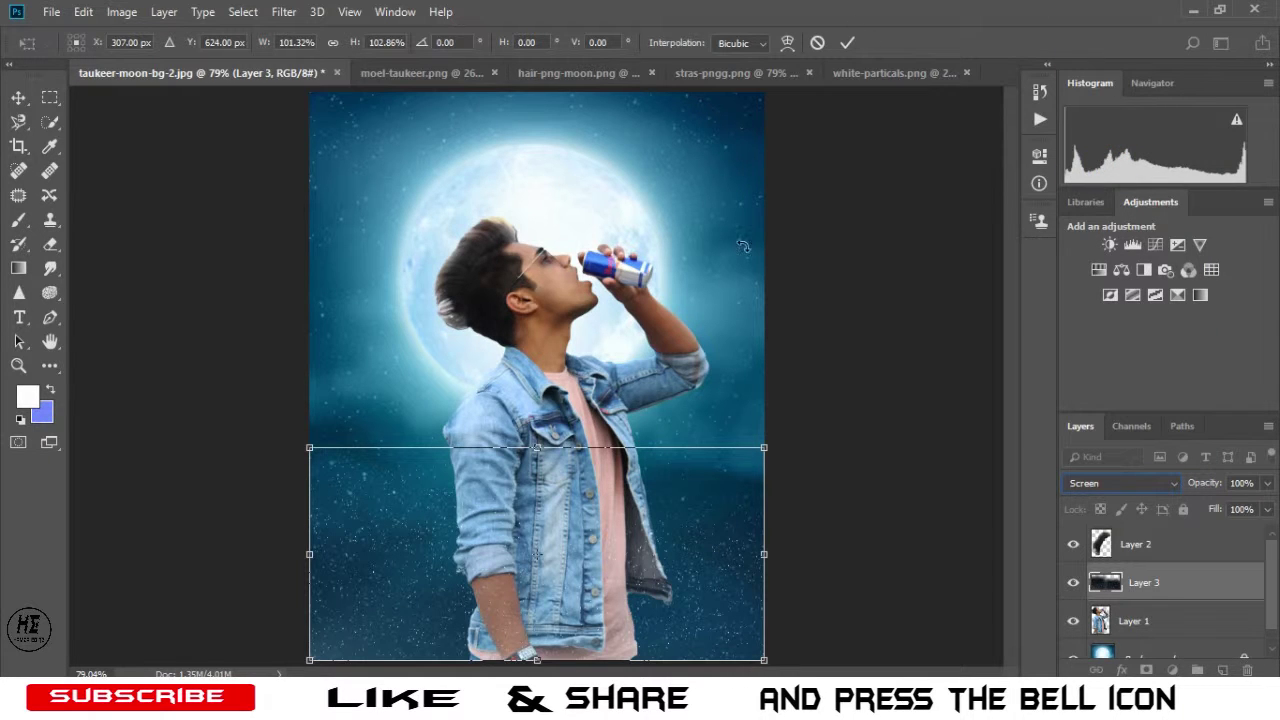
{"action": "left_click", "coordinate": [851, 41]}
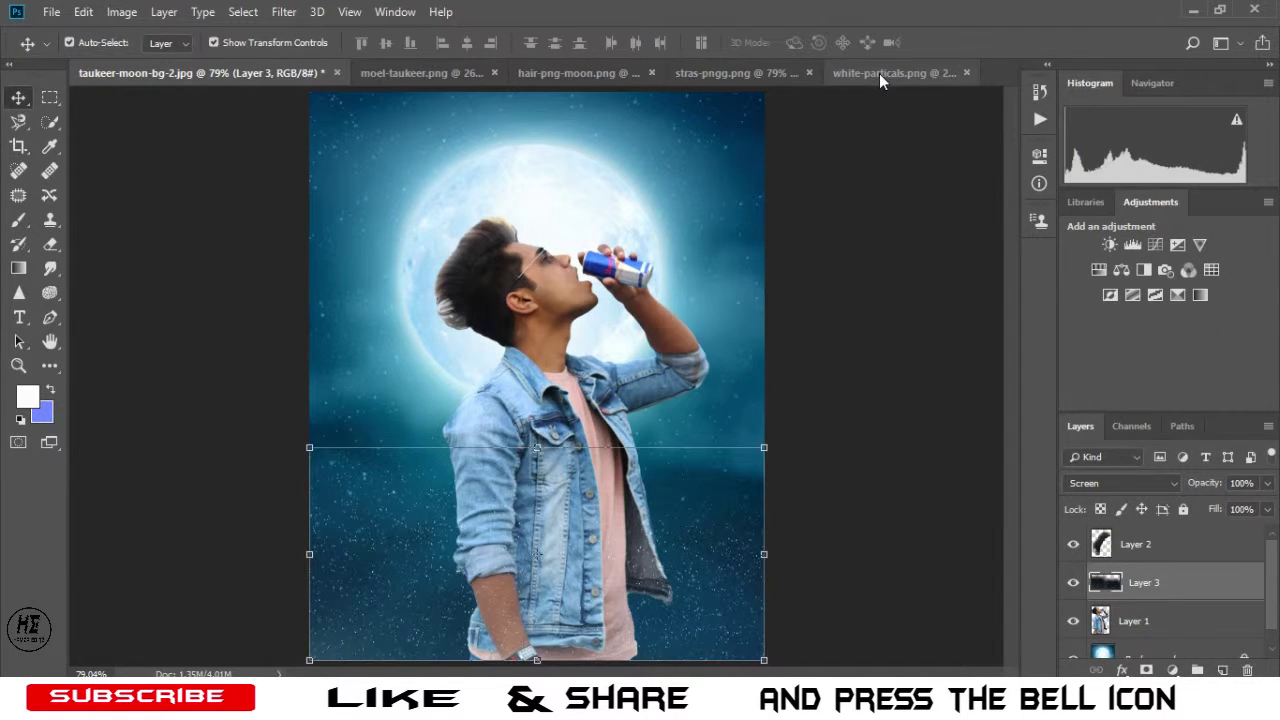
Drag the white-particals.png image into the moon composite as Layer 4.
{"action": "left_click", "coordinate": [878, 72]}
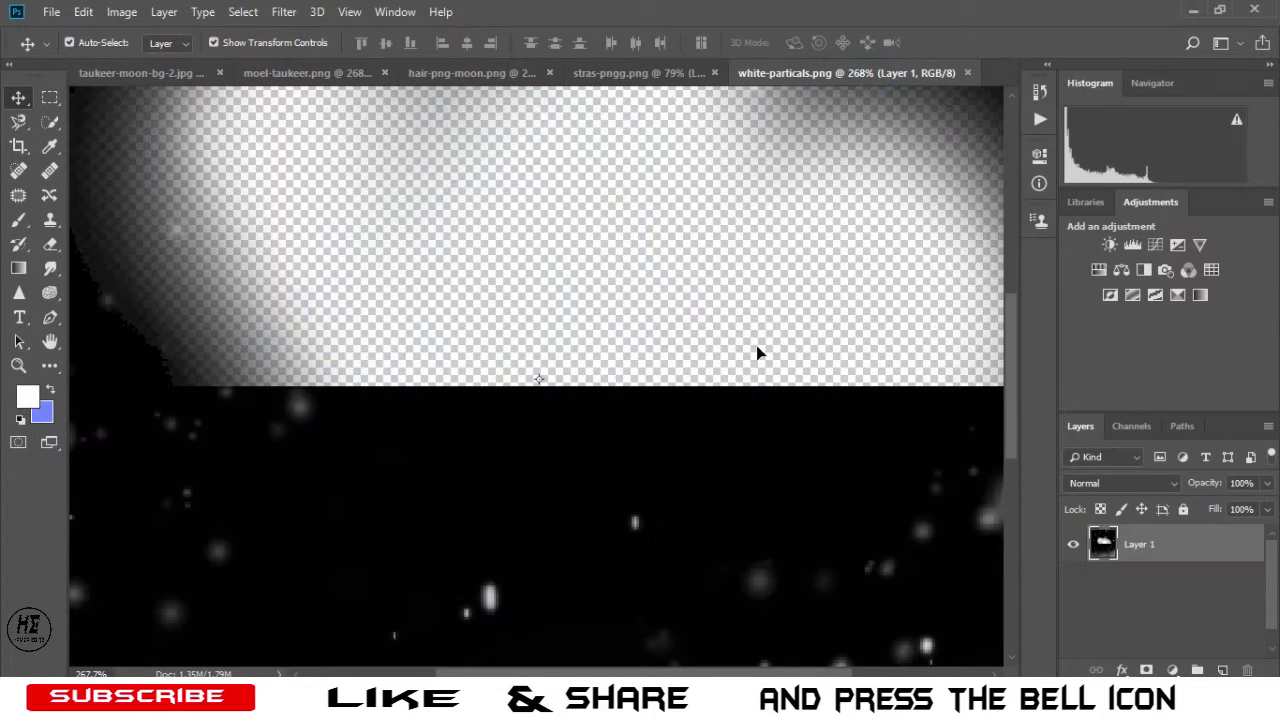
{"action": "left_click", "coordinate": [18, 366]}
{"action": "left_click", "coordinate": [520, 42]}
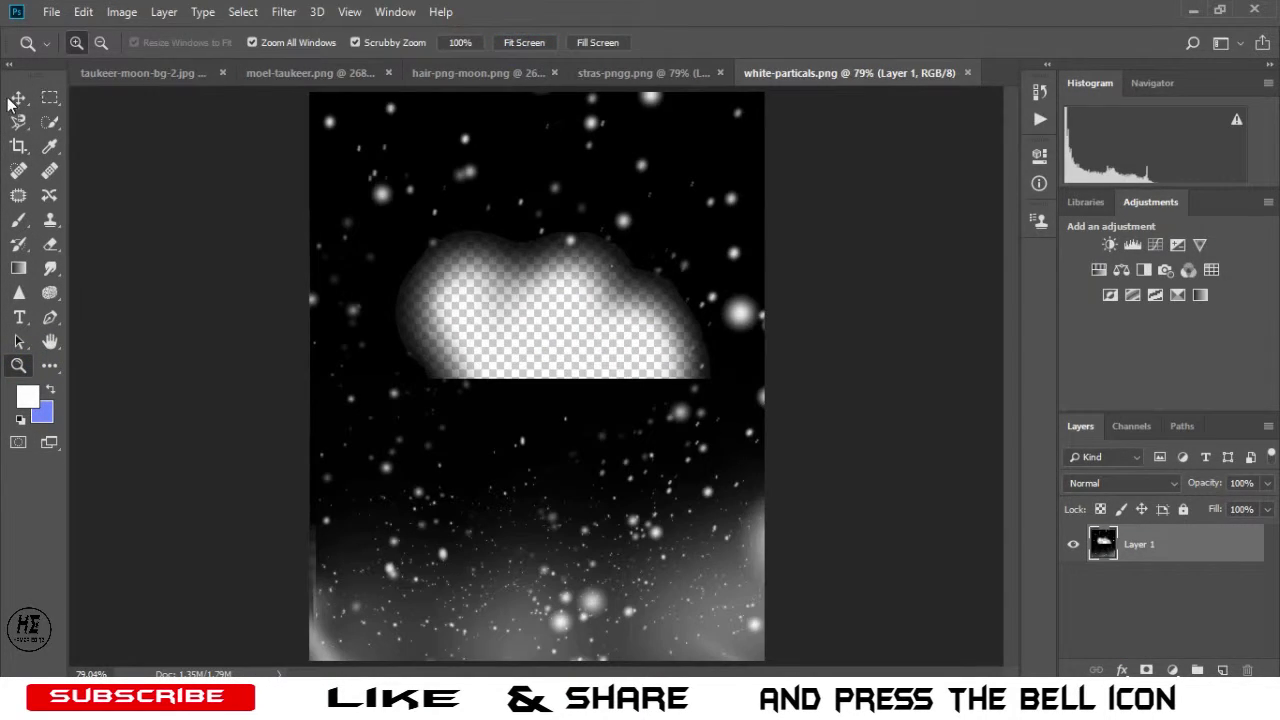
{"action": "key", "text": "v"}
{"action": "left_click_drag", "start_coordinate": [603, 374], "coordinate": [442, 284]}
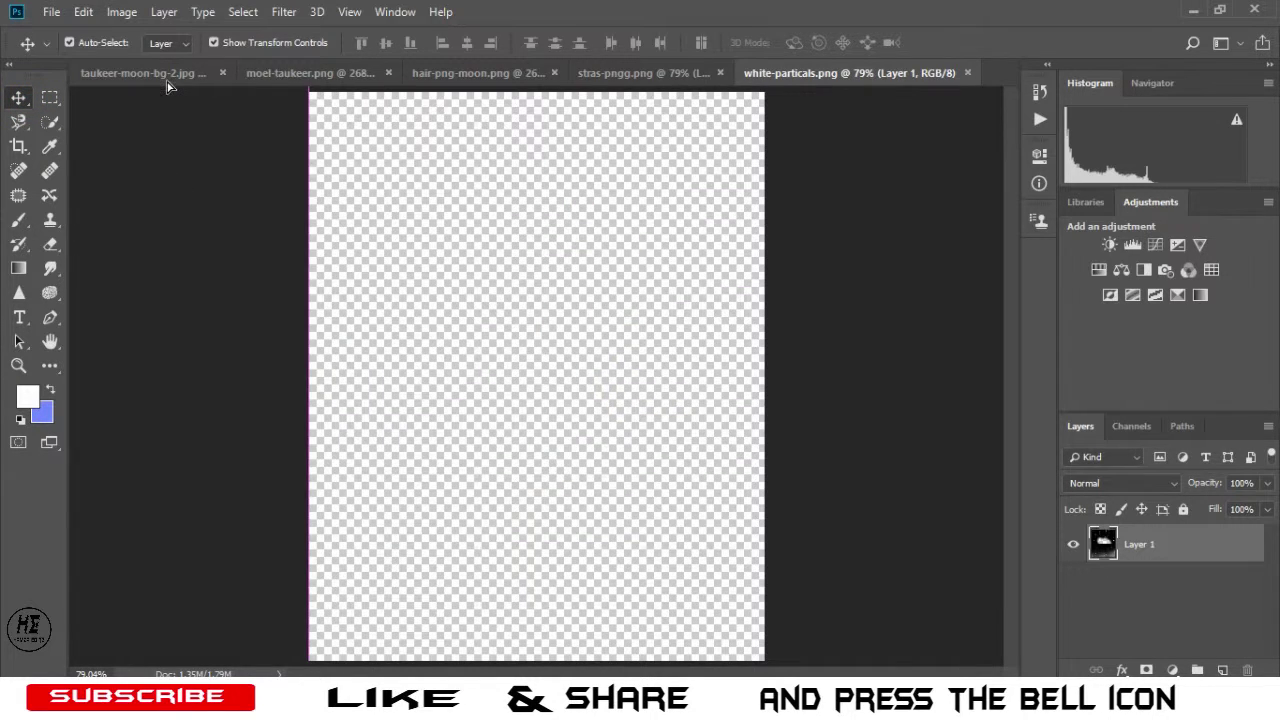
Undo the accidental move of the man and reposition Layer 4 over the canvas.
{"action": "left_click_drag", "start_coordinate": [490, 268], "coordinate": [556, 305]}
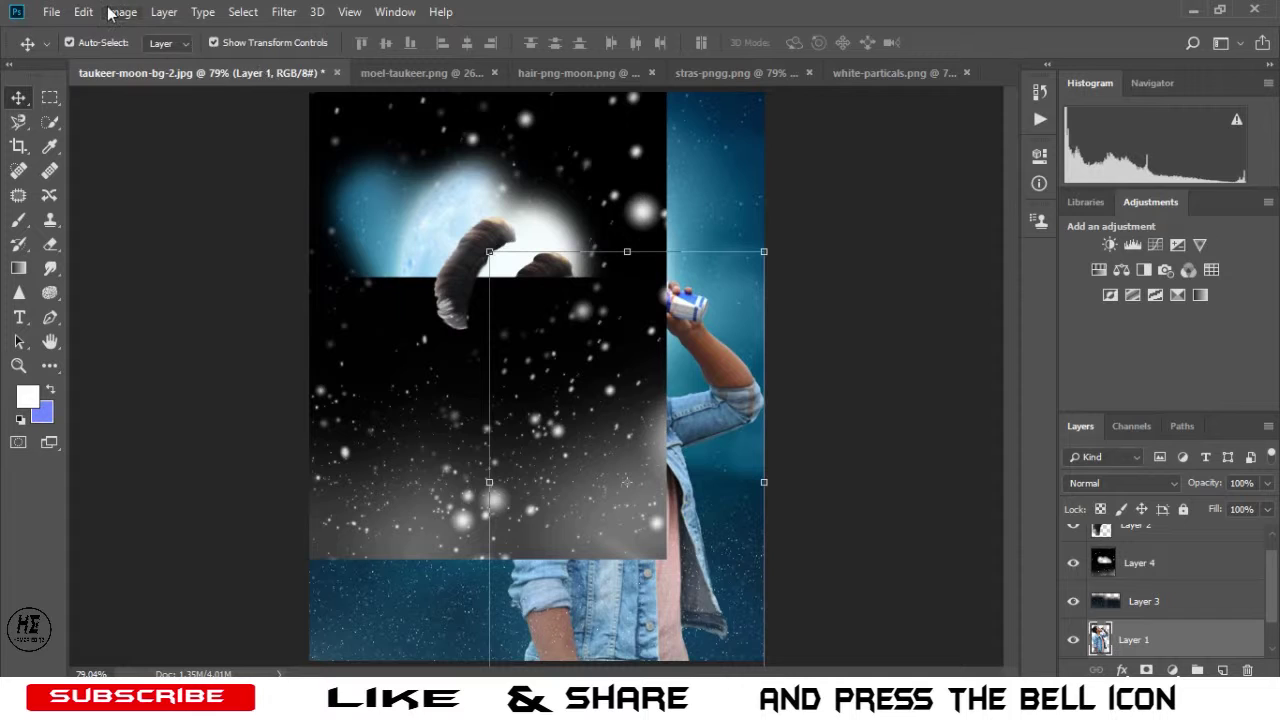
{"action": "left_click", "coordinate": [121, 12]}
{"action": "left_click", "coordinate": [95, 14]}
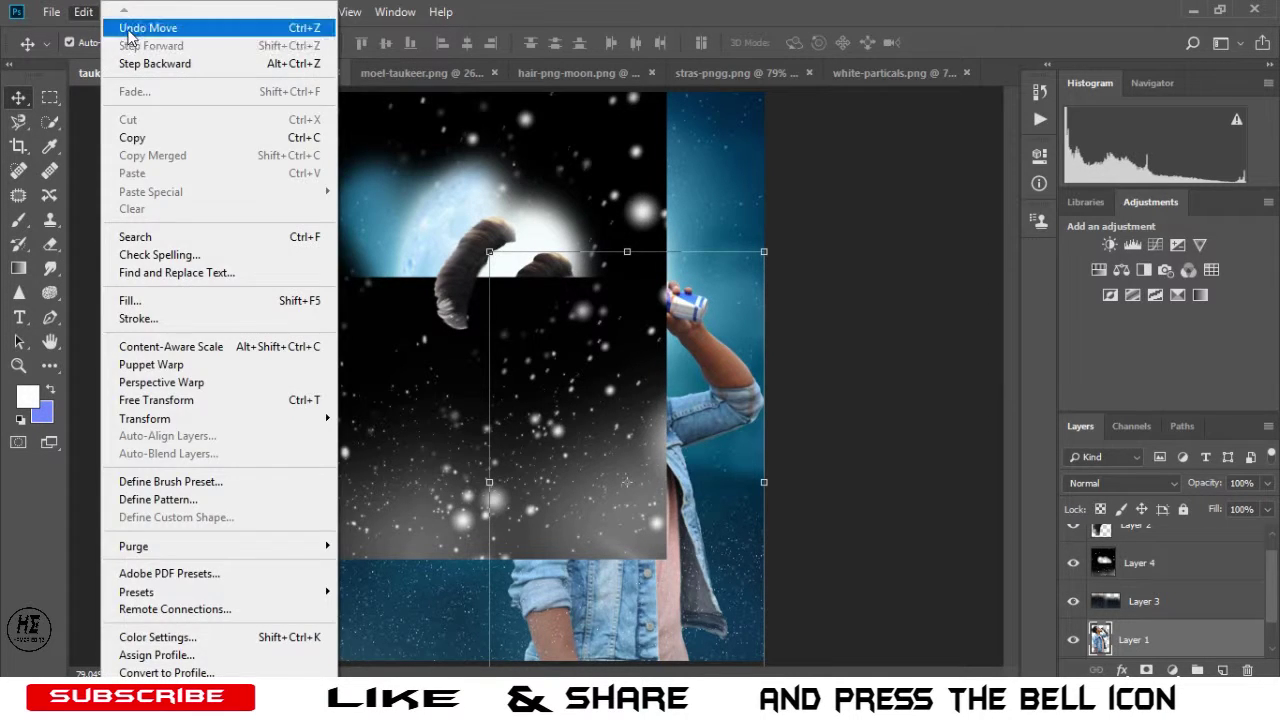
{"action": "left_click", "coordinate": [128, 30]}
{"action": "left_click_drag", "start_coordinate": [470, 118], "coordinate": [584, 231]}
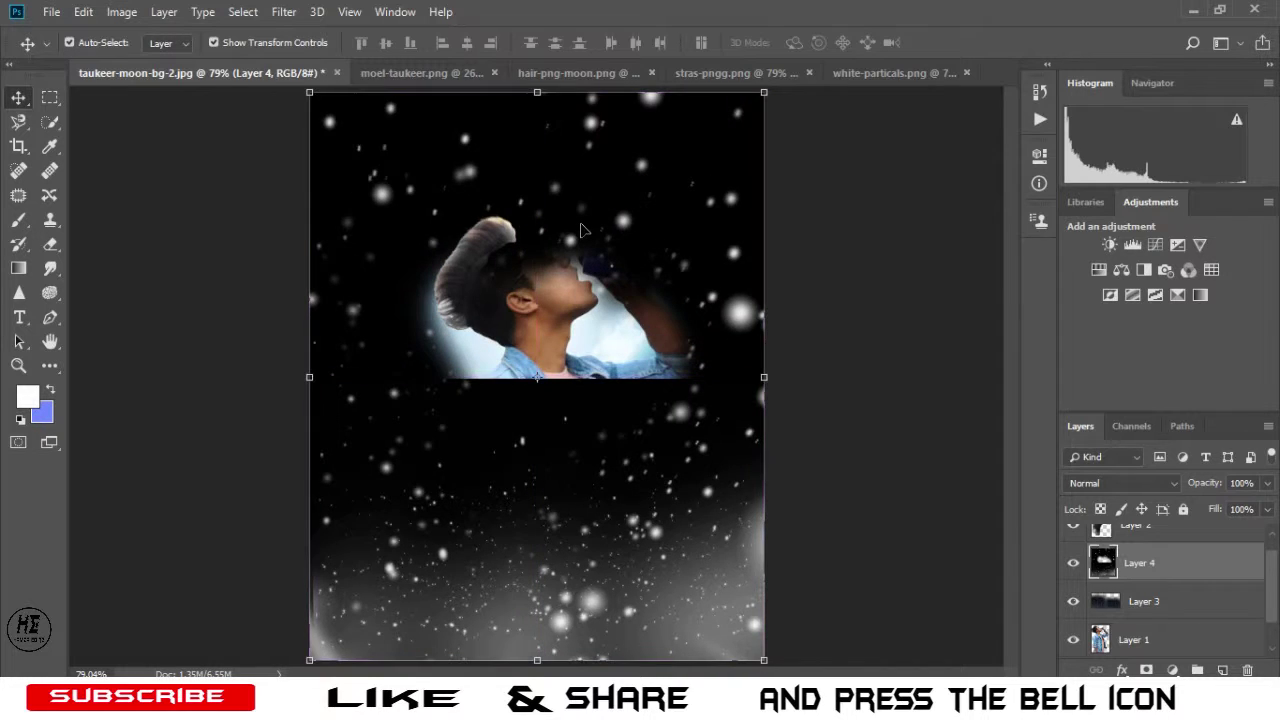
{"action": "left_click", "coordinate": [1119, 478]}
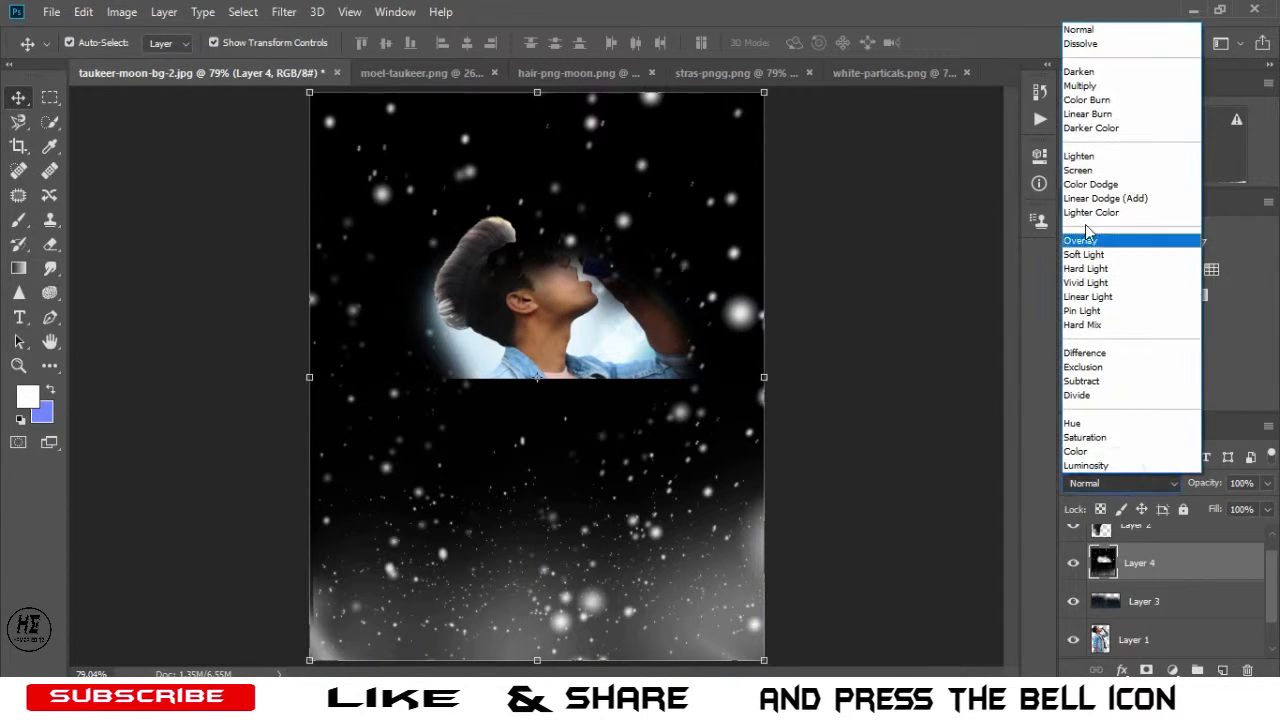
Set Layer 4 to Screen and stretch it to about 118% width, 112% height.
{"action": "left_click", "coordinate": [1086, 171]}
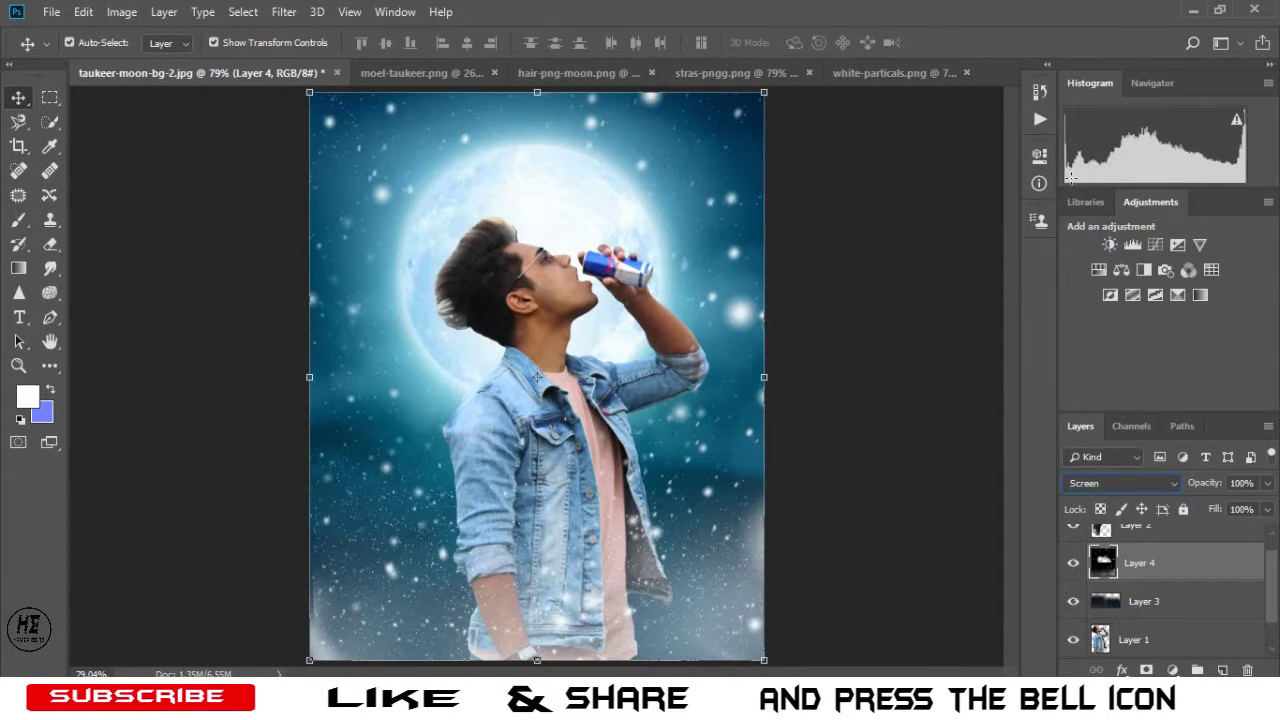
{"action": "left_click_drag", "start_coordinate": [755, 648], "coordinate": [820, 665]}
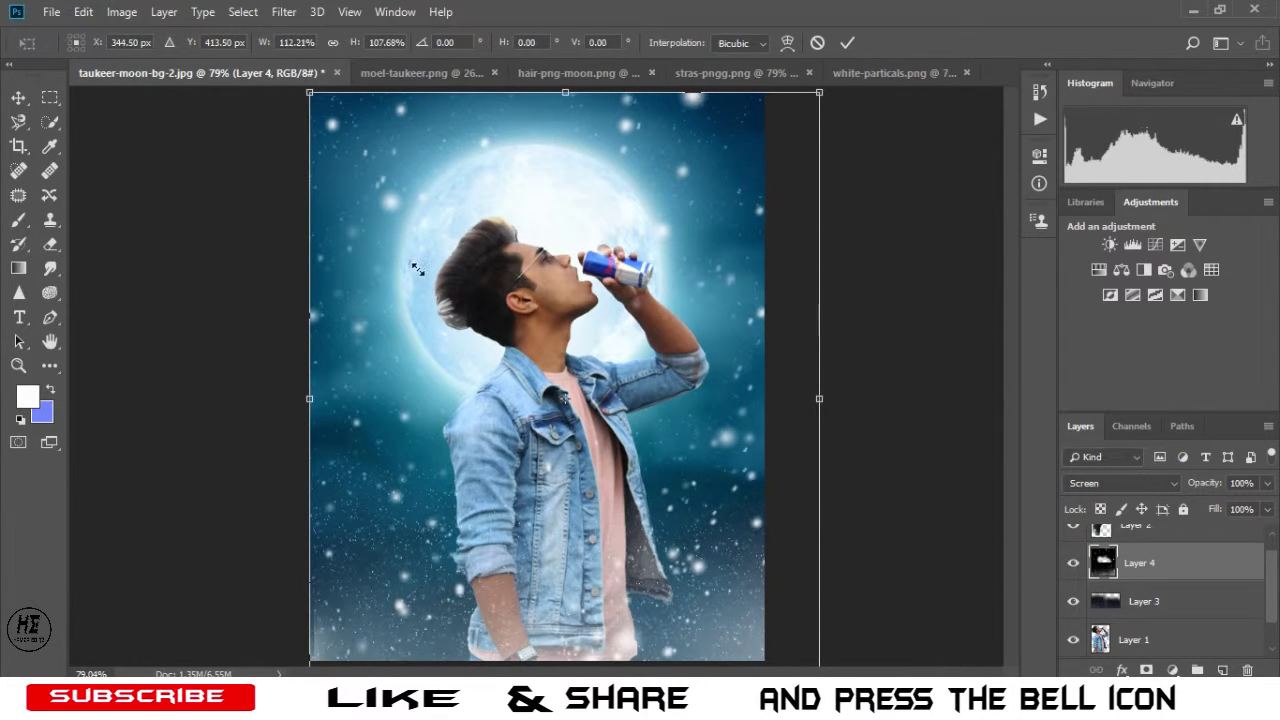
{"action": "left_click_drag", "start_coordinate": [311, 91], "coordinate": [285, 68]}
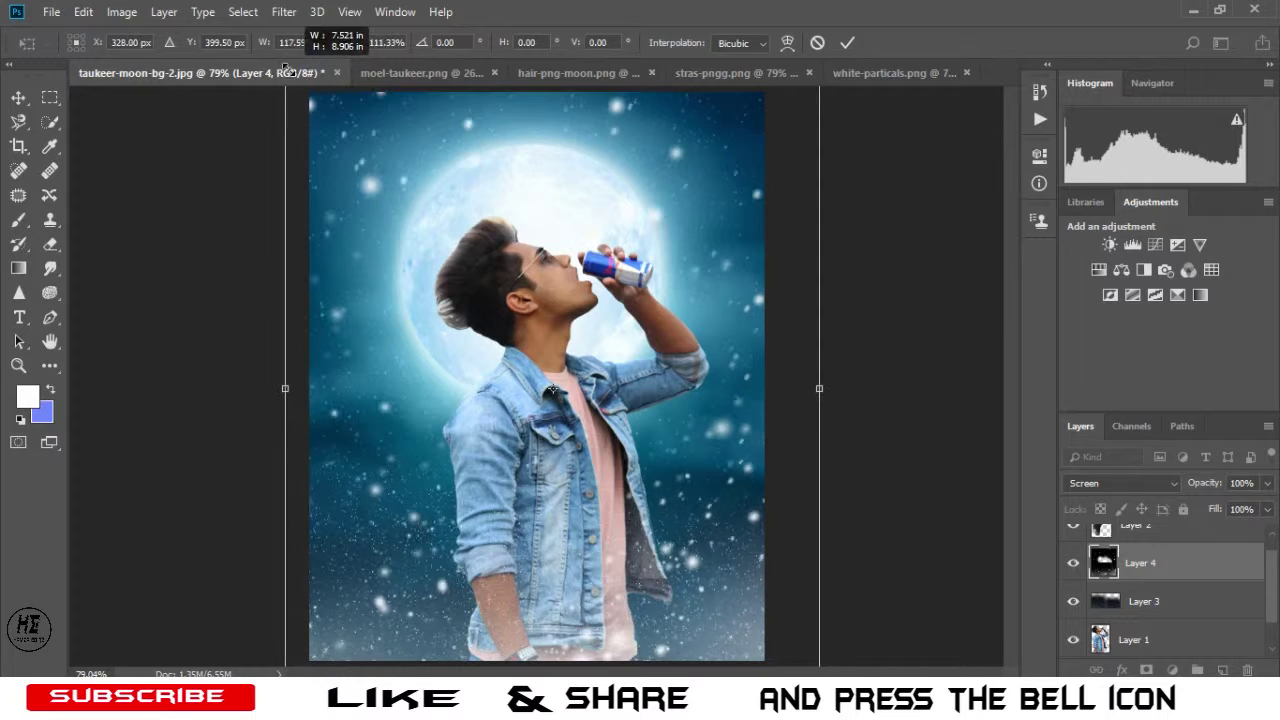
{"action": "left_click", "coordinate": [847, 42]}
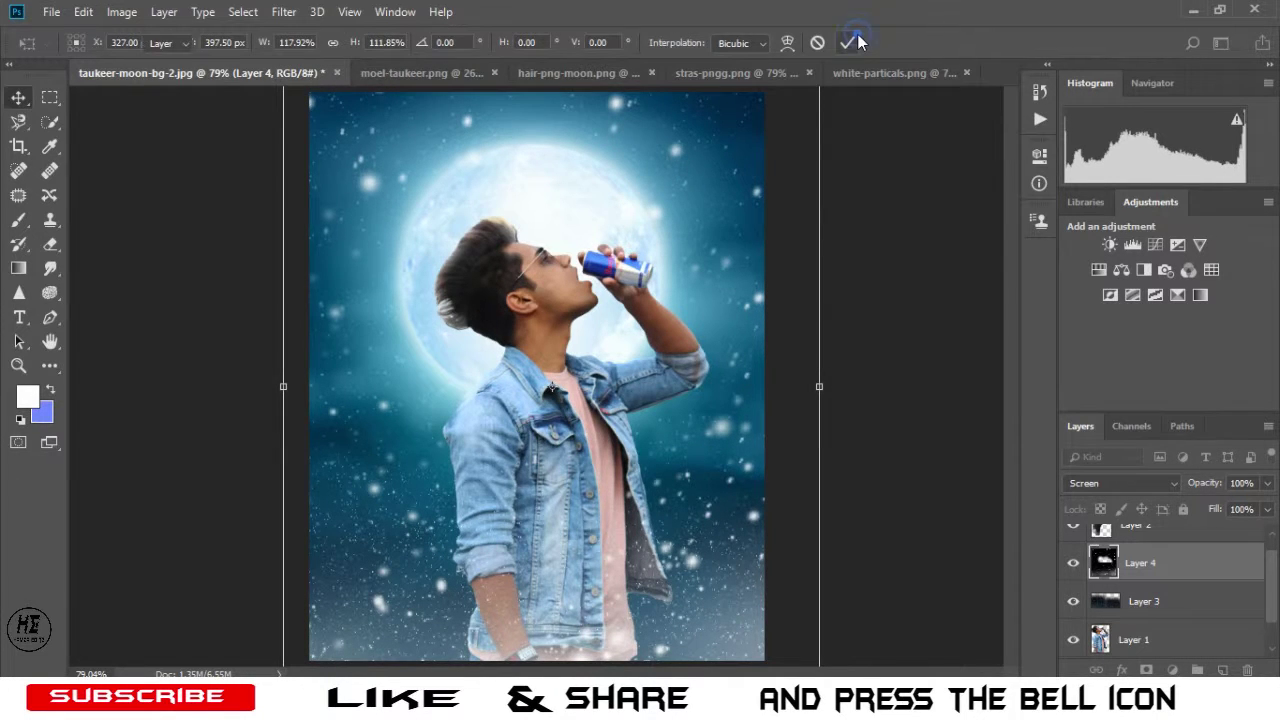
{"action": "left_click", "coordinate": [907, 172]}
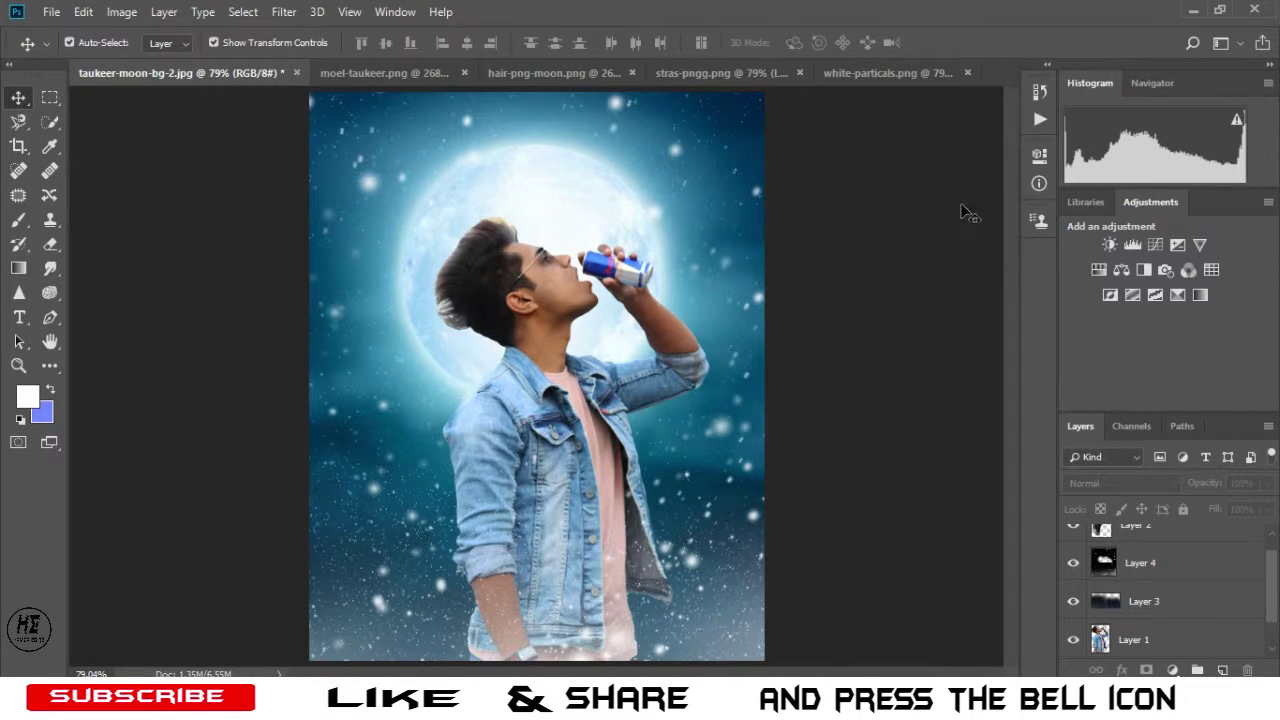
Flatten the layers, duplicate Background as Background copy, and open the Camera Raw Filter.
{"action": "scroll", "coordinate": [1216, 556], "scroll_direction": "up", "scroll_amount": 1}
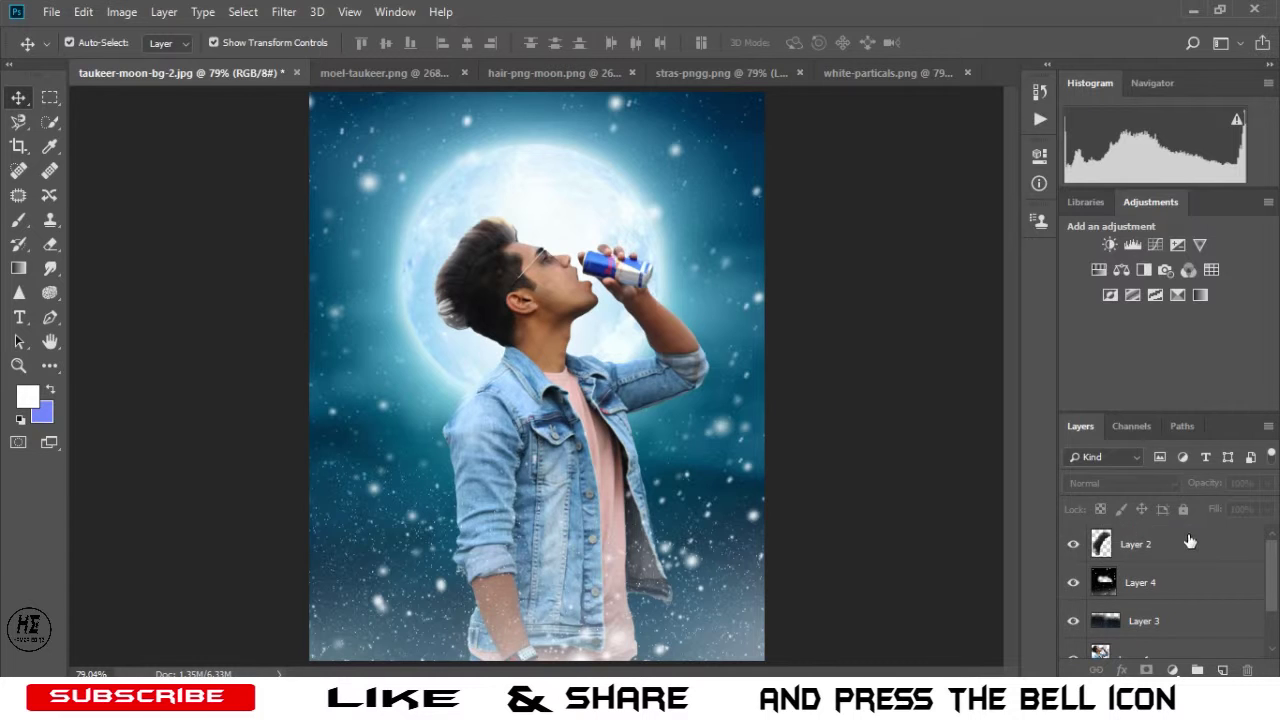
{"action": "right_click", "coordinate": [1190, 541]}
{"action": "left_click", "coordinate": [1016, 559]}
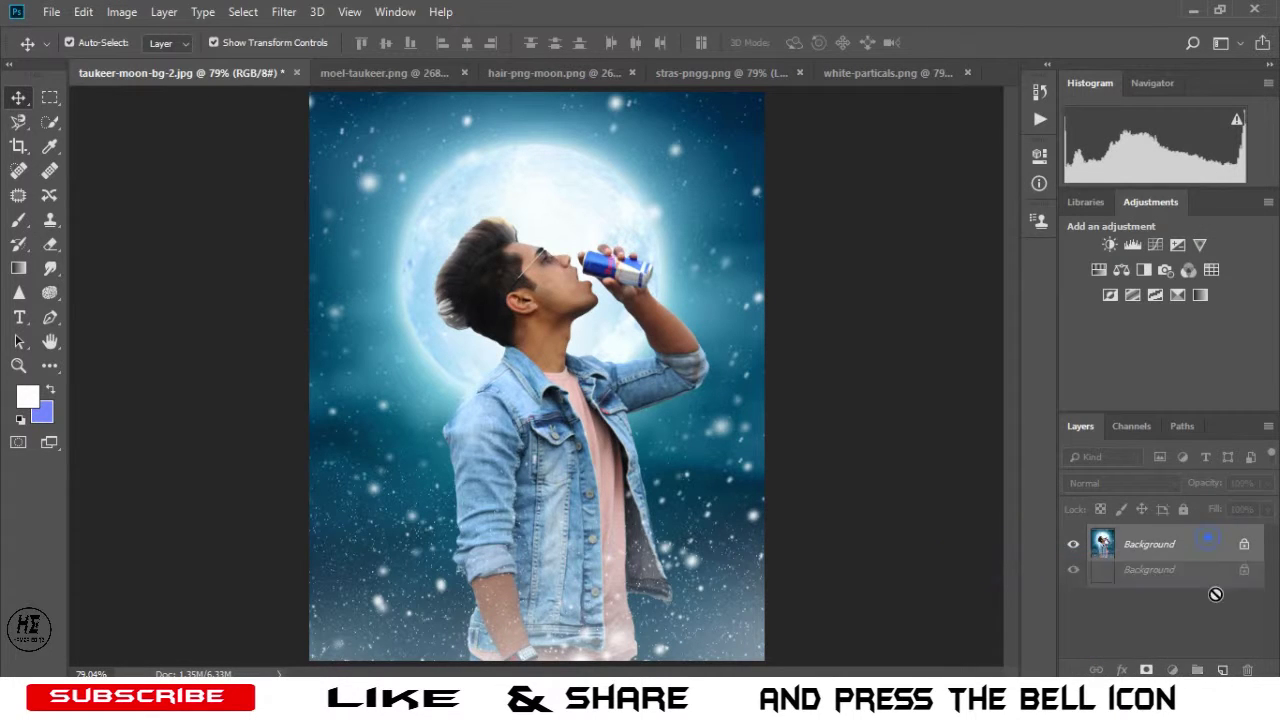
{"action": "left_click_drag", "start_coordinate": [1216, 594], "coordinate": [1222, 669]}
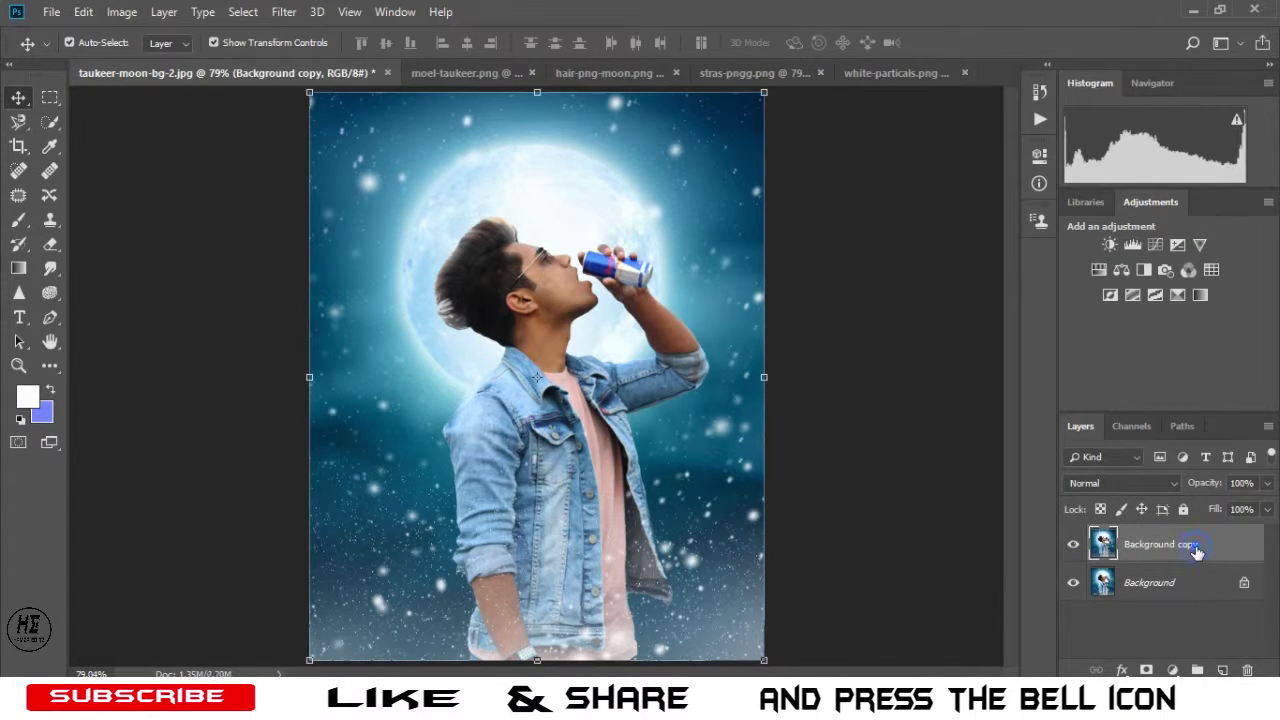
{"action": "left_click", "coordinate": [283, 11]}
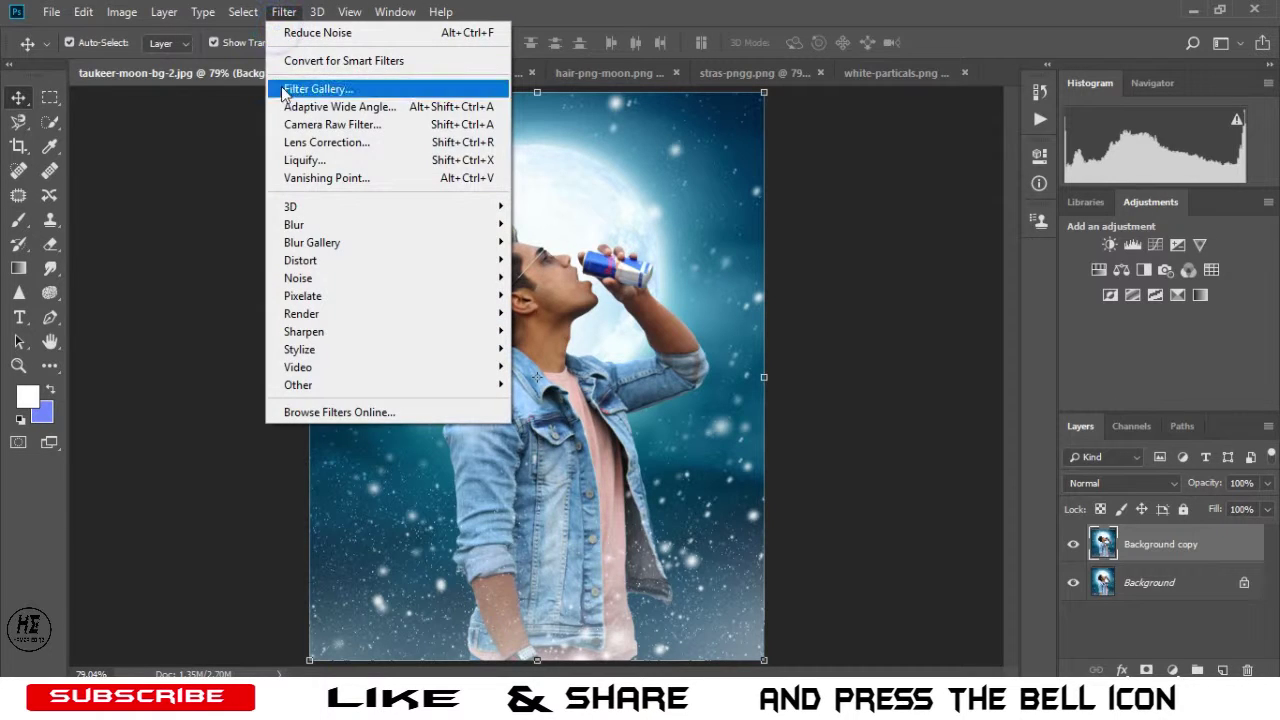
{"action": "left_click", "coordinate": [323, 128]}
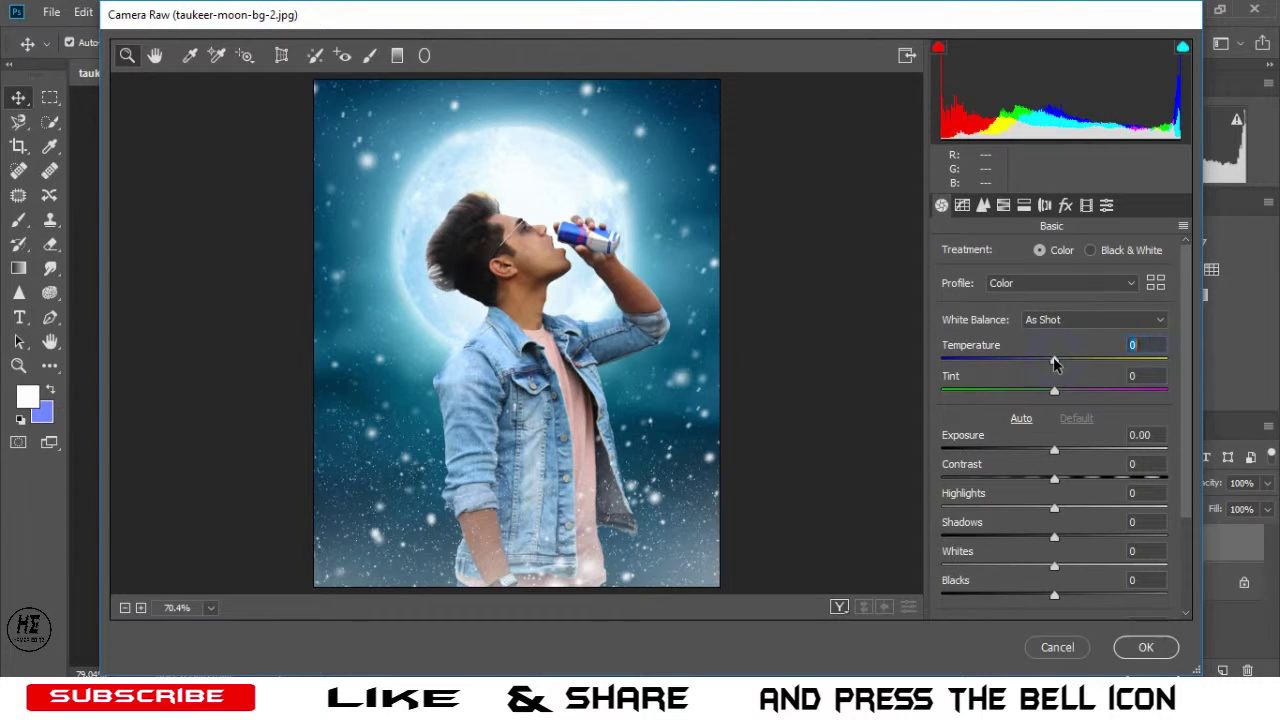
In Camera Raw, cool Temperature to −3, set Exposure −0.35, Highlights −16, Clarity +11, Dehaze +10.
{"action": "left_click_drag", "start_coordinate": [1053, 360], "coordinate": [1050, 361]}
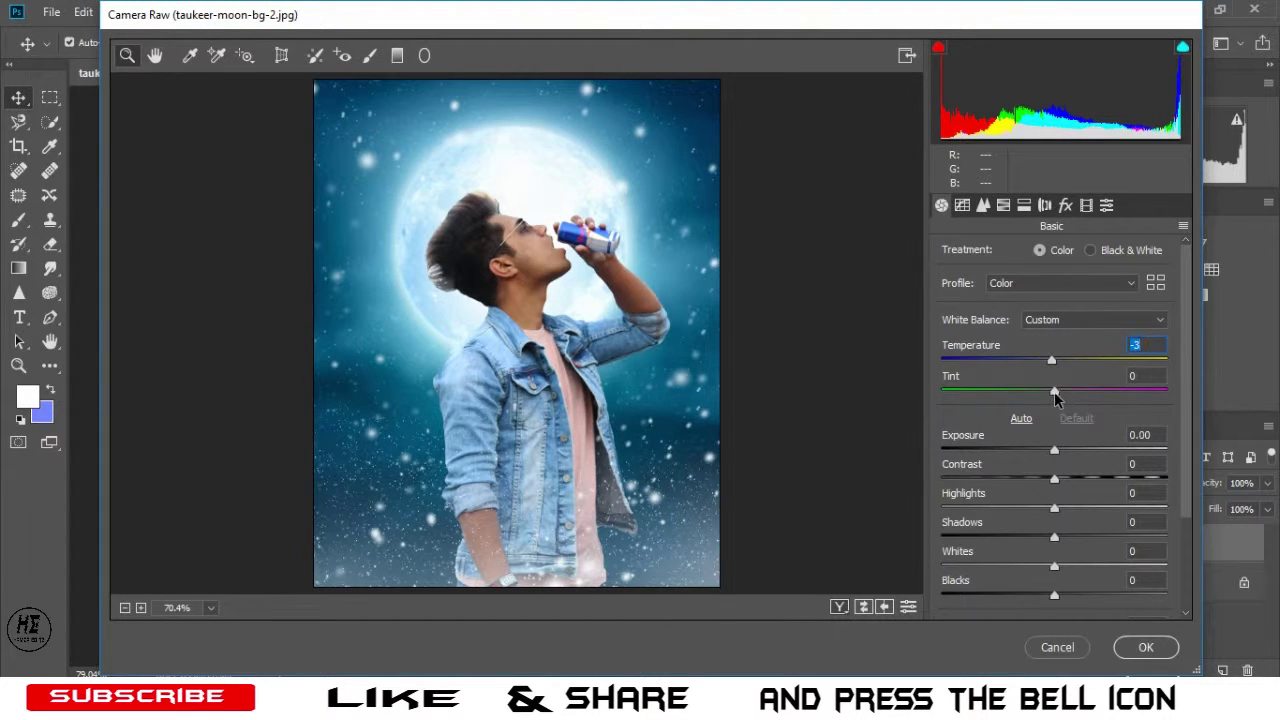
{"action": "mouse_move", "coordinate": [1055, 455]}
{"action": "left_mouse_down"}
{"action": "mouse_move", "coordinate": [1049, 470]}
{"action": "mouse_move", "coordinate": [1069, 486]}
{"action": "left_mouse_up"}
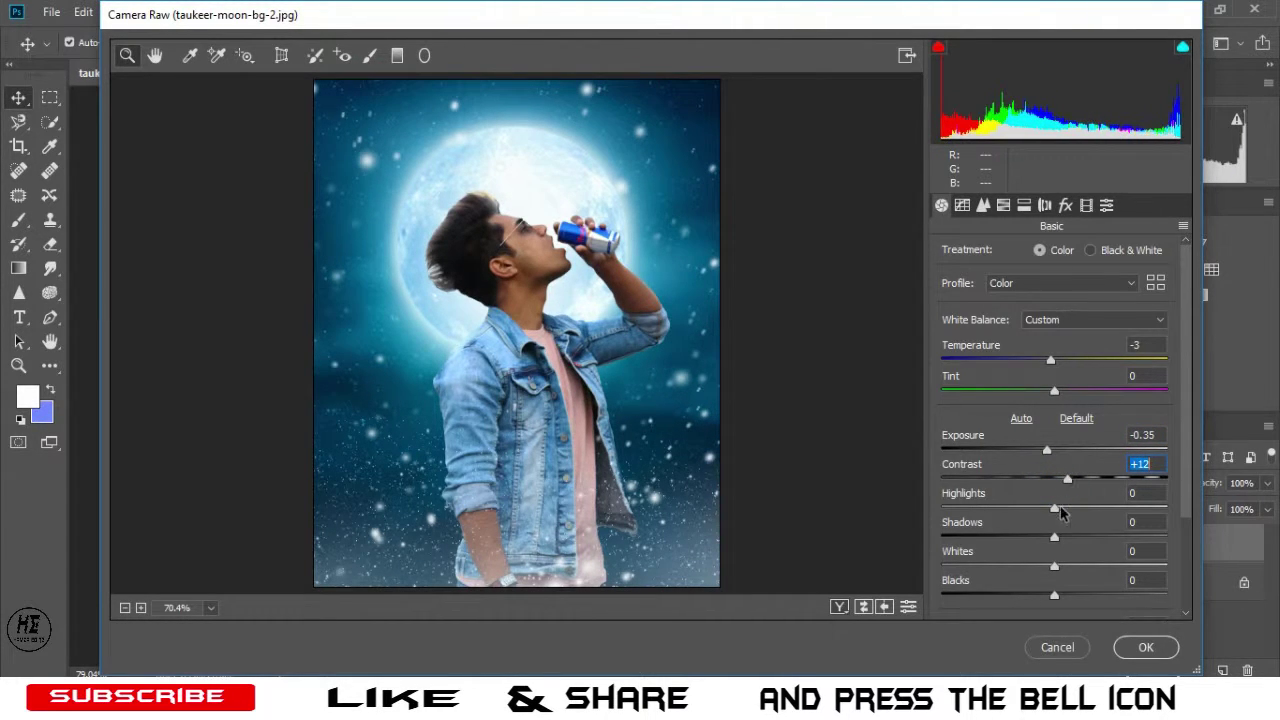
{"action": "mouse_move", "coordinate": [1055, 515]}
{"action": "left_mouse_down"}
{"action": "mouse_move", "coordinate": [1039, 518]}
{"action": "mouse_move", "coordinate": [1032, 549]}
{"action": "mouse_move", "coordinate": [1077, 568]}
{"action": "mouse_move", "coordinate": [1039, 597]}
{"action": "left_mouse_up"}
{"action": "scroll", "coordinate": [1045, 595], "scroll_direction": "down", "scroll_amount": 1}
{"action": "scroll", "coordinate": [1050, 592], "scroll_direction": "down", "scroll_amount": 2}
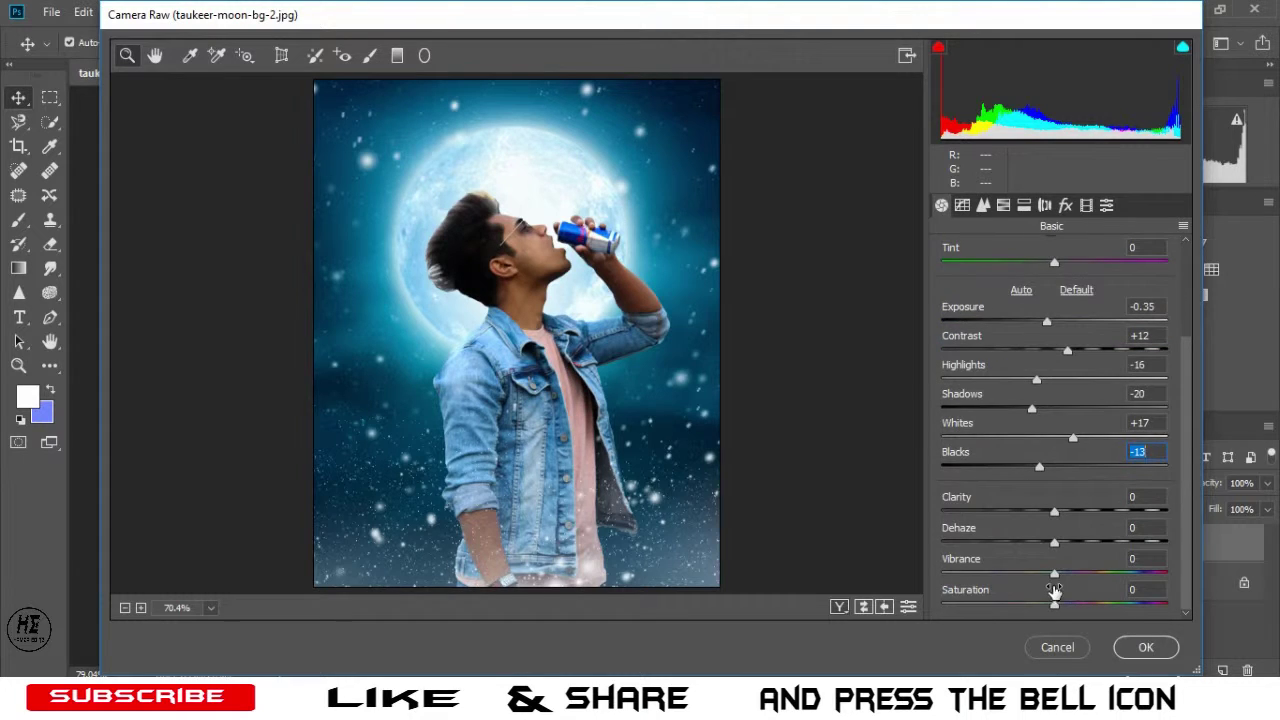
{"action": "mouse_move", "coordinate": [1056, 512]}
{"action": "left_mouse_down"}
{"action": "mouse_move", "coordinate": [1093, 575]}
{"action": "mouse_move", "coordinate": [1037, 606]}
{"action": "left_mouse_up"}
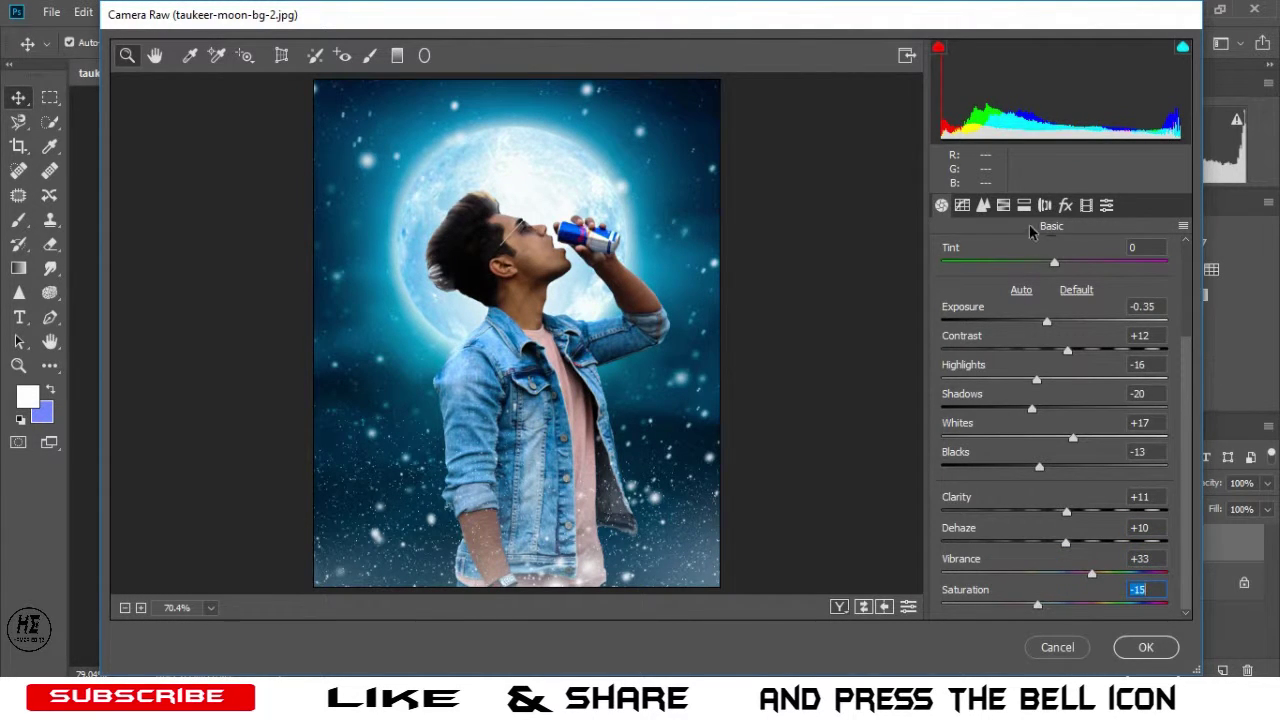
{"action": "left_click", "coordinate": [1003, 205]}
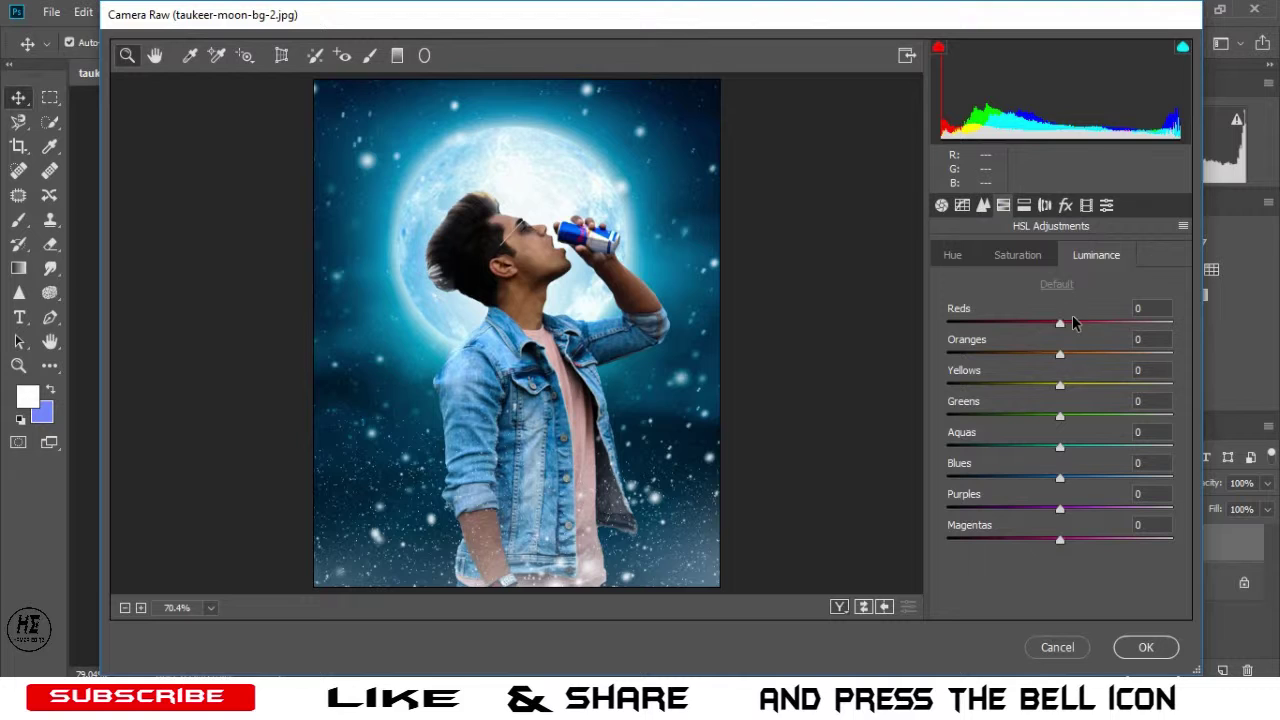
Raise the Reds luminance to +18 and the Oranges luminance to +23.
{"action": "left_click_drag", "start_coordinate": [1061, 333], "coordinate": [1140, 362]}
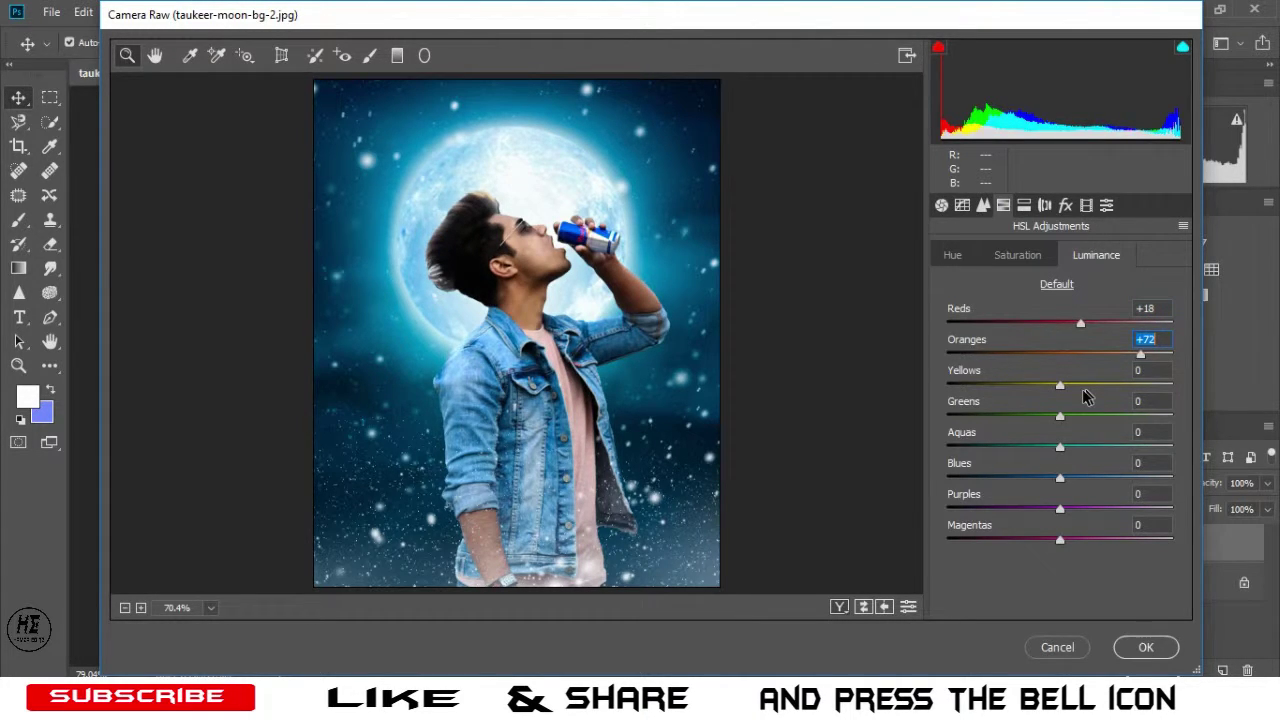
{"action": "type", "text": "19"}
{"action": "key", "text": "Return"}
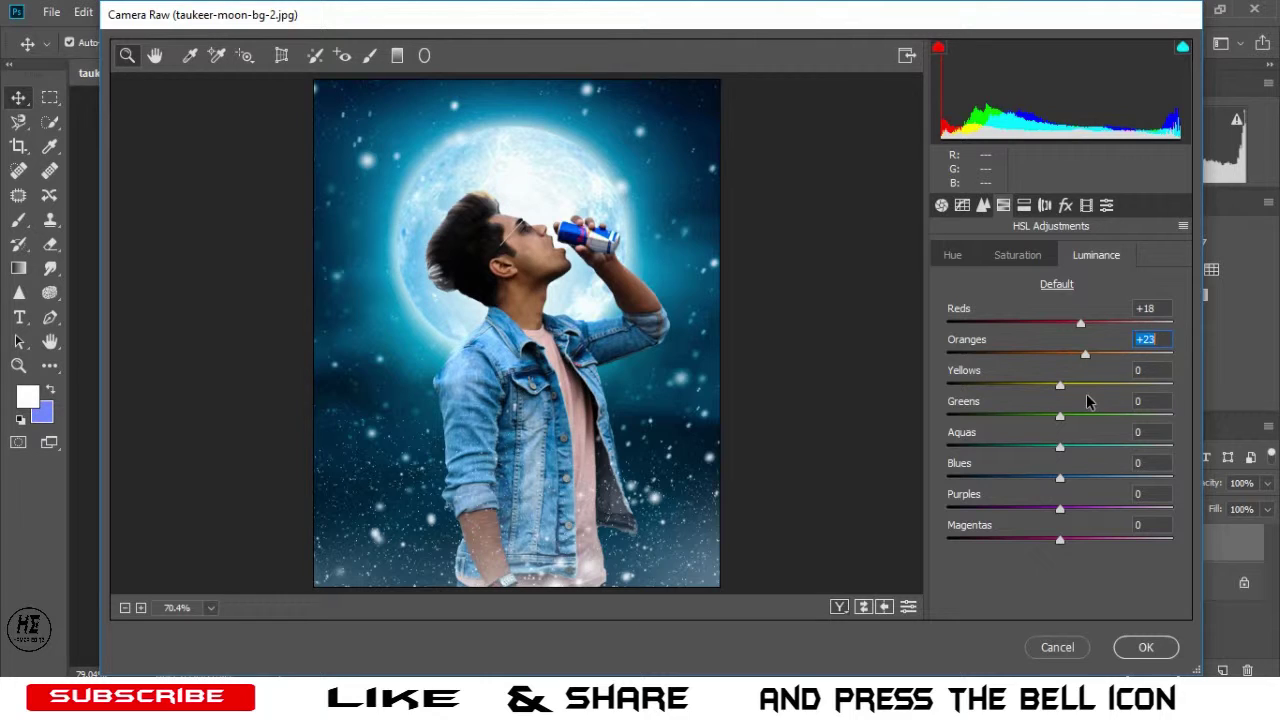
Shift the Aquas hue to -28 and the Blues hue to +15.
{"action": "left_click", "coordinate": [955, 256]}
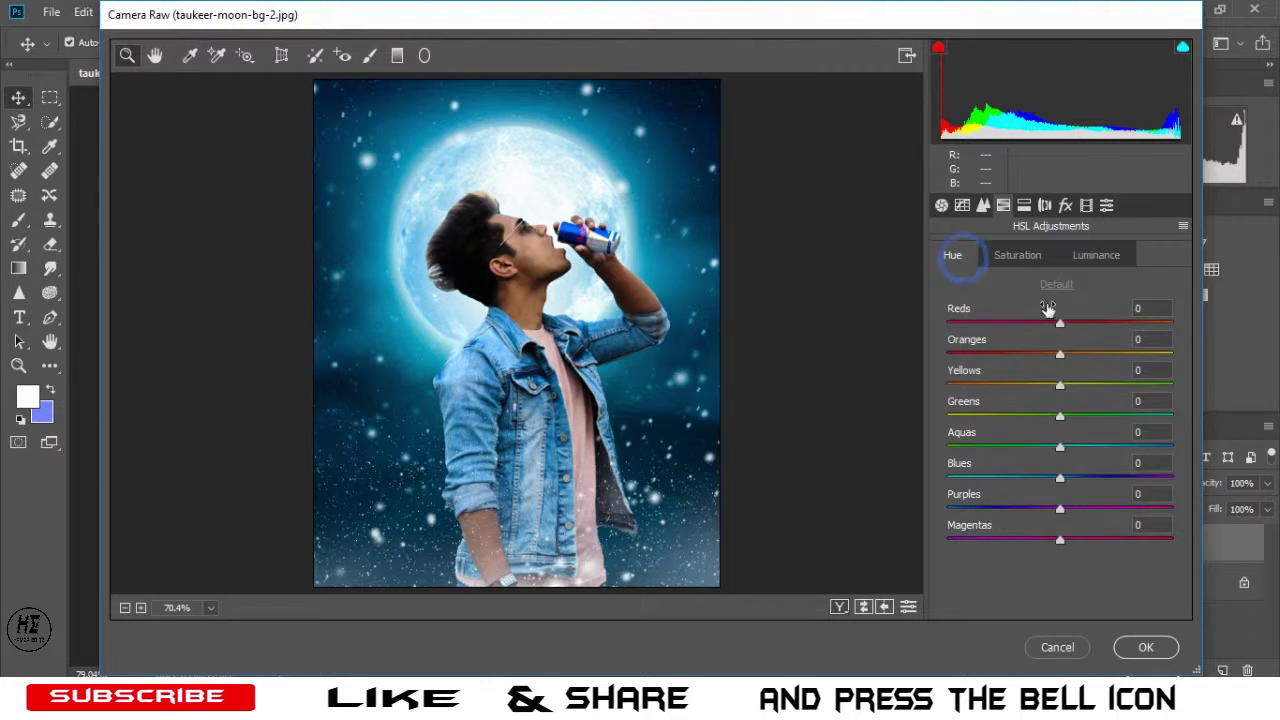
{"action": "mouse_move", "coordinate": [1060, 447]}
{"action": "left_mouse_down"}
{"action": "mouse_move", "coordinate": [1030, 450]}
{"action": "mouse_move", "coordinate": [1041, 486]}
{"action": "left_mouse_up"}
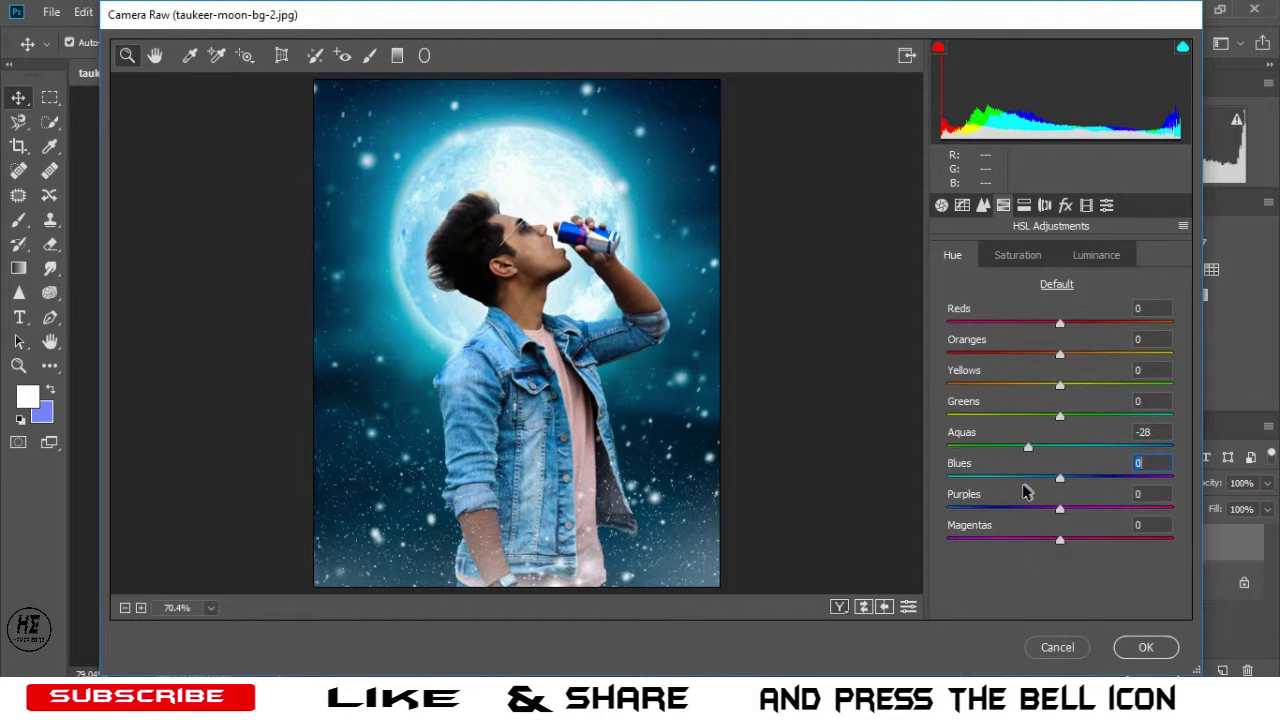
{"action": "left_click_drag", "start_coordinate": [1041, 486], "coordinate": [1077, 490]}
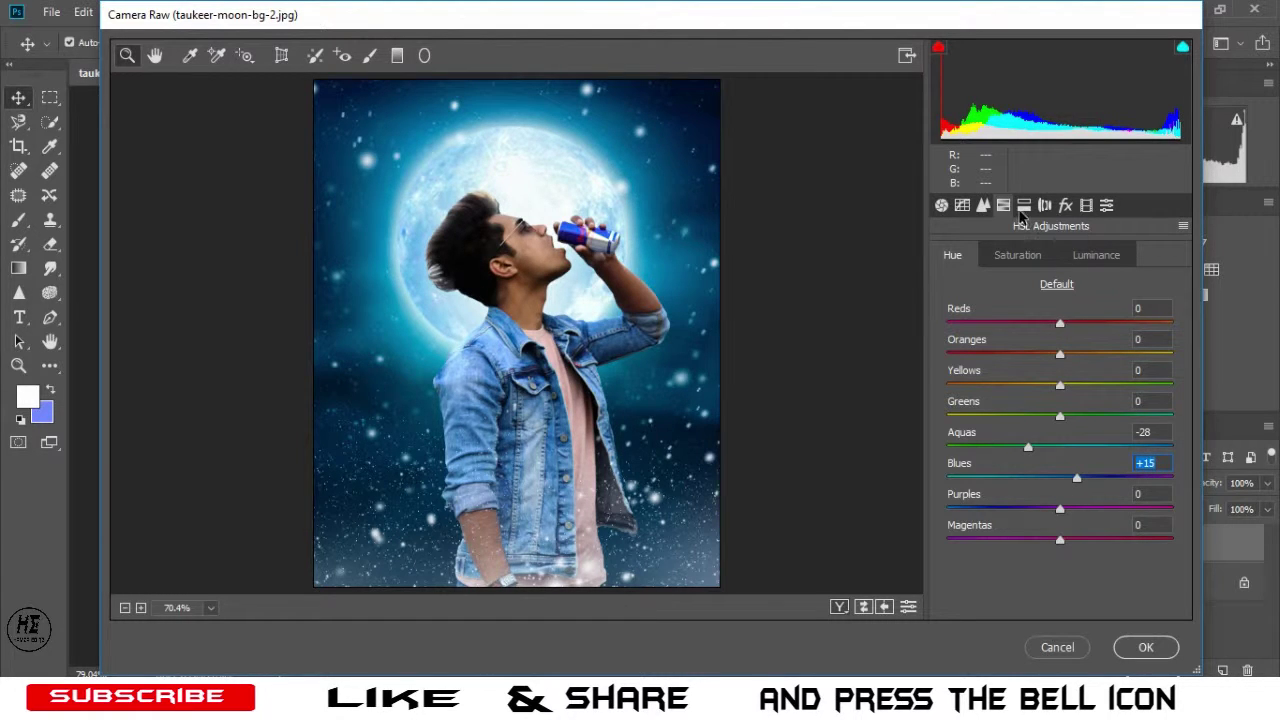
{"action": "left_click", "coordinate": [961, 207]}
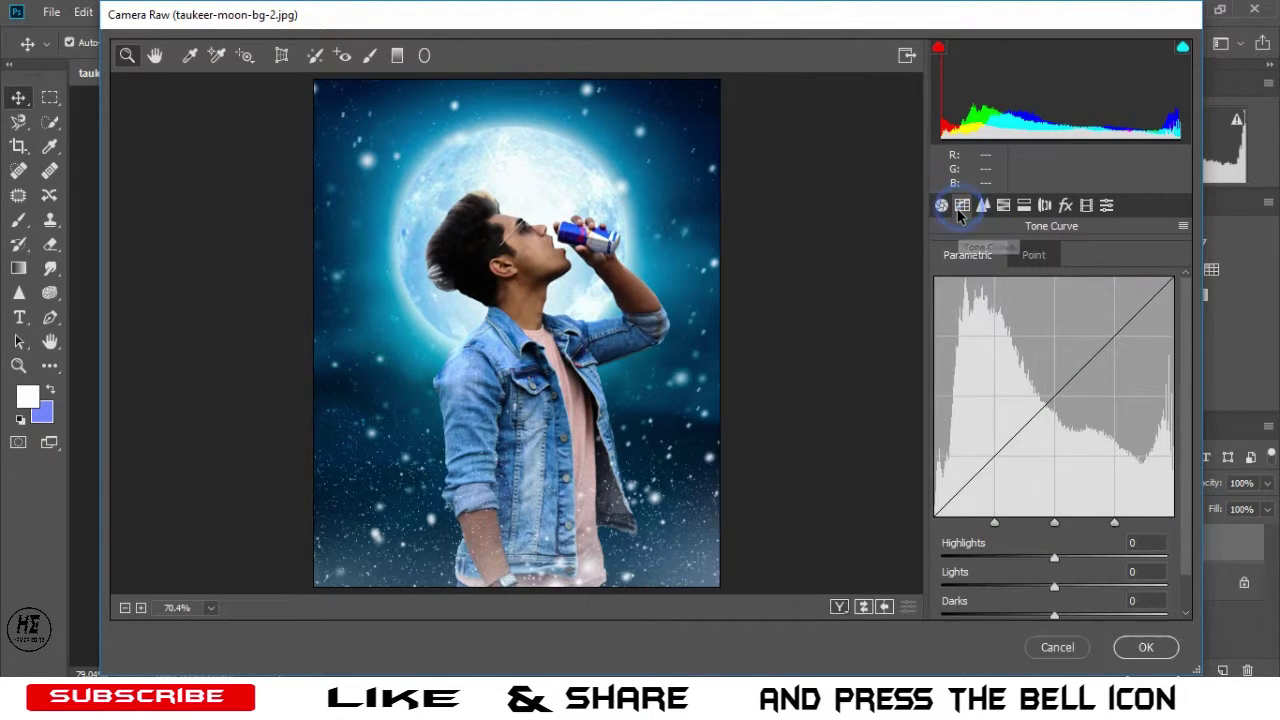
In the Detail panel, set Sharpening Amount to 44 and Luminance noise reduction to 15.
{"action": "left_click", "coordinate": [983, 205]}
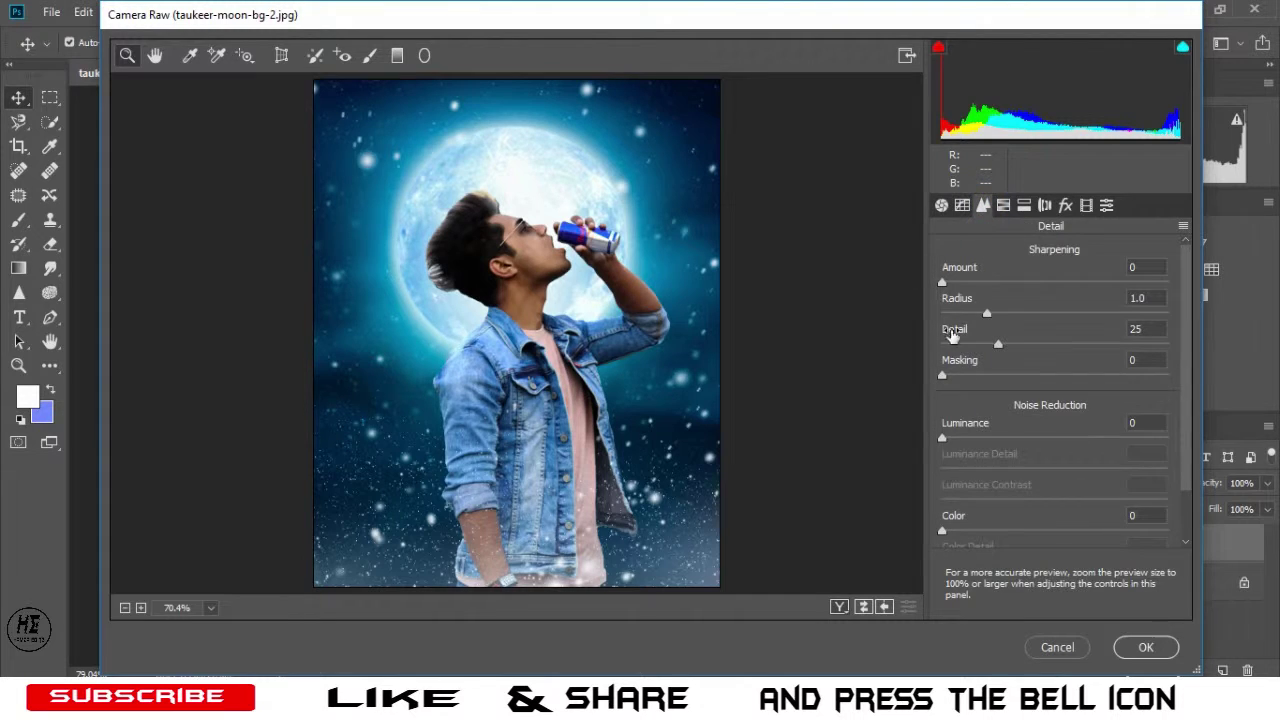
{"action": "left_click_drag", "start_coordinate": [944, 284], "coordinate": [998, 284]}
{"action": "left_click_drag", "start_coordinate": [1006, 292], "coordinate": [1009, 292]}
{"action": "left_click_drag", "start_coordinate": [946, 440], "coordinate": [968, 444]}
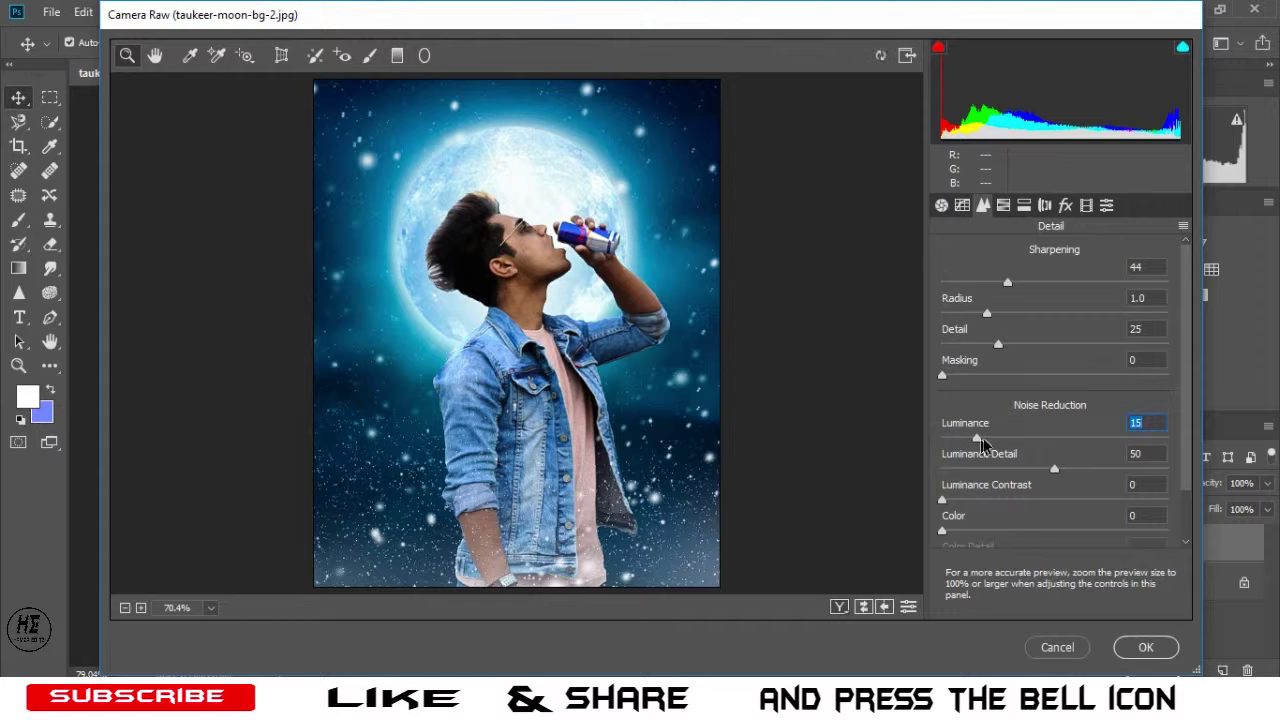
{"action": "left_click", "coordinate": [1066, 206]}
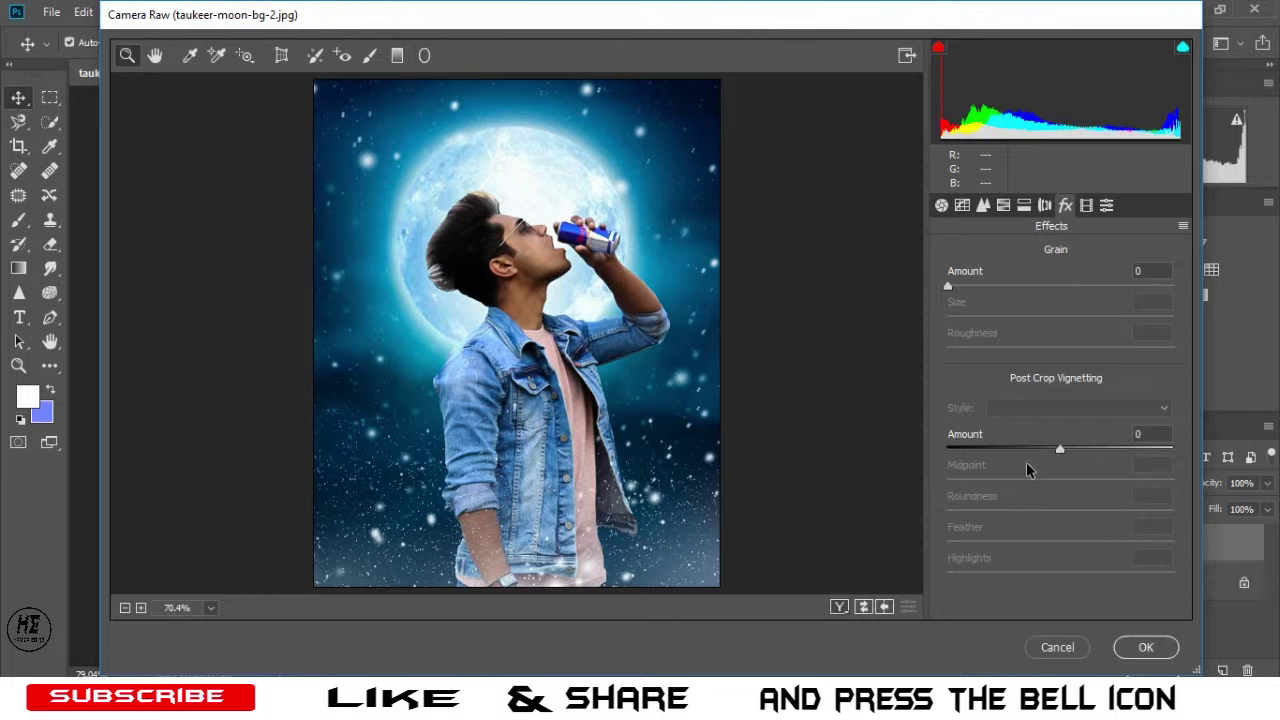
Set Post Crop Vignetting Amount to -54 and apply the Camera Raw grade to the Background copy.
{"action": "left_click_drag", "start_coordinate": [1060, 450], "coordinate": [1011, 466]}
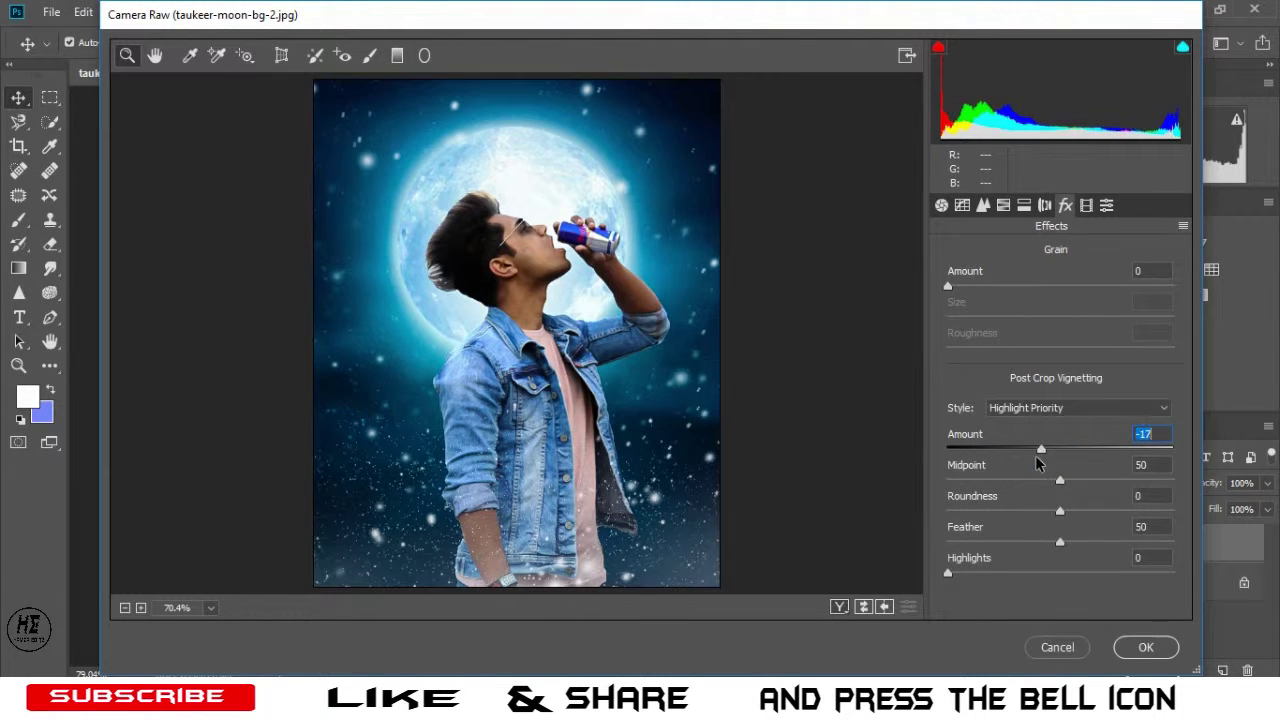
{"action": "left_click_drag", "start_coordinate": [1010, 461], "coordinate": [999, 467]}
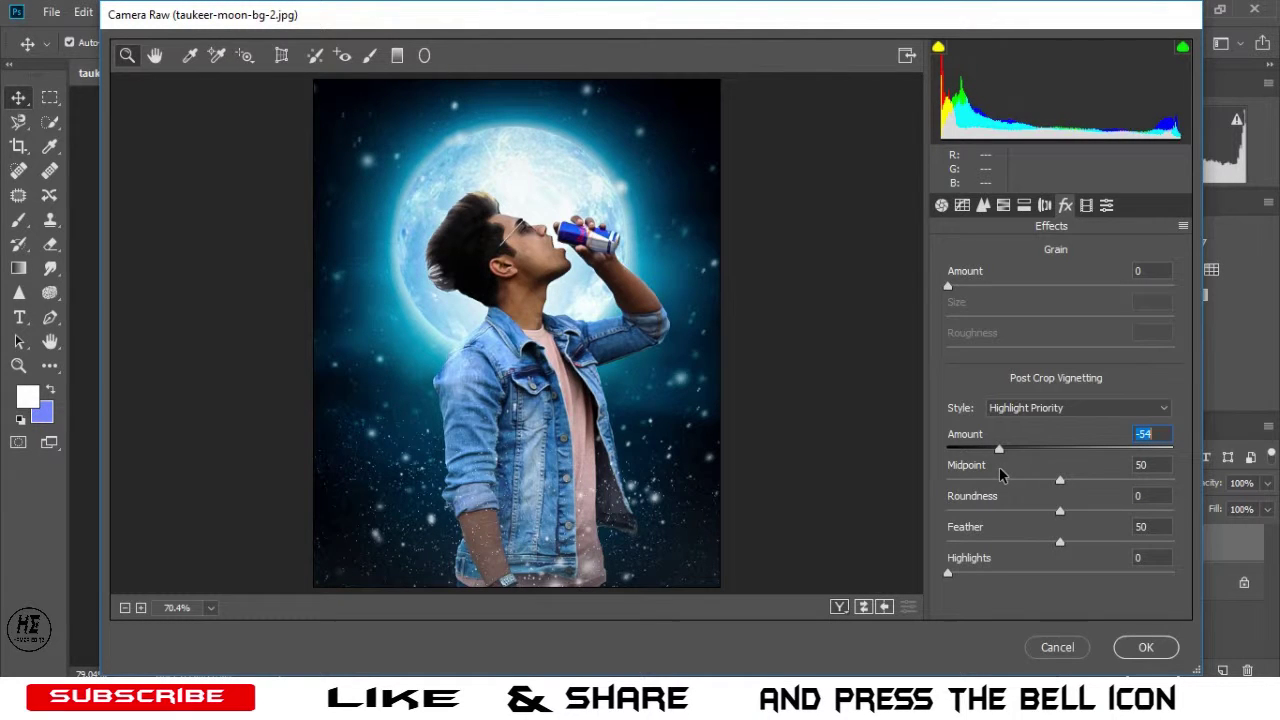
{"action": "left_click", "coordinate": [1140, 647]}
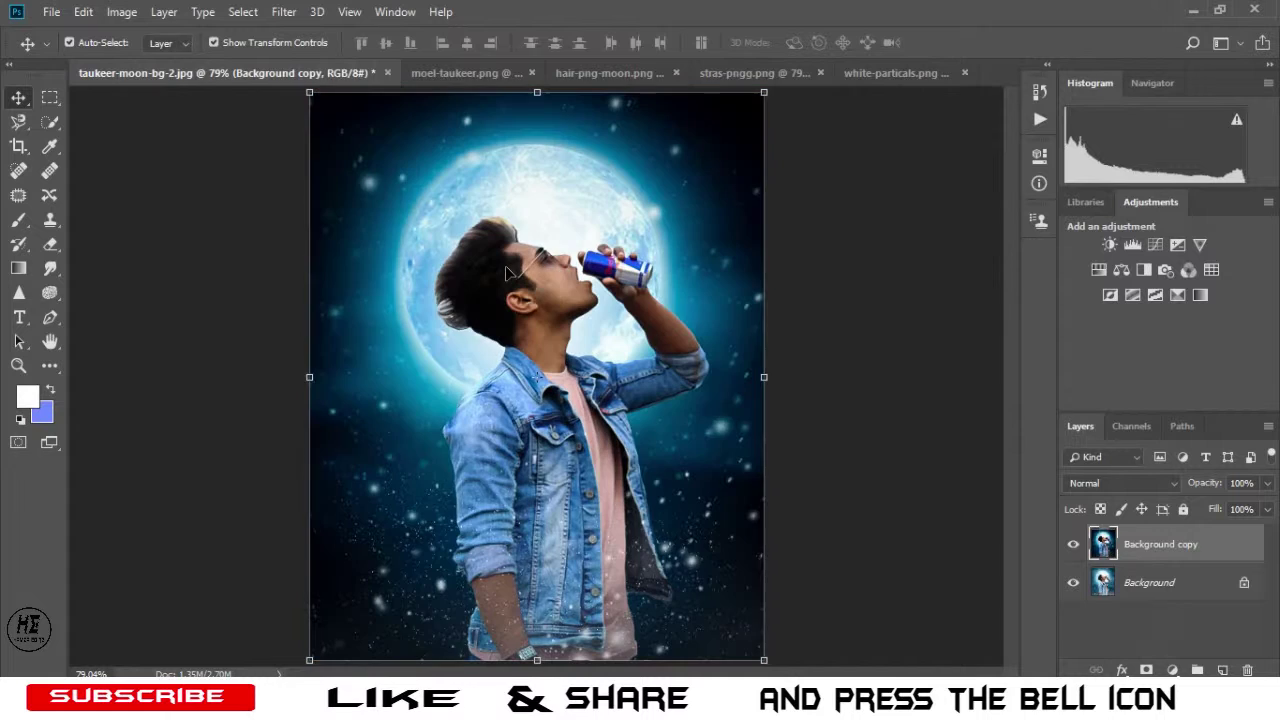
{"action": "left_click", "coordinate": [1072, 546]}
{"action": "left_click_drag", "start_coordinate": [606, 349], "coordinate": [629, 349]}
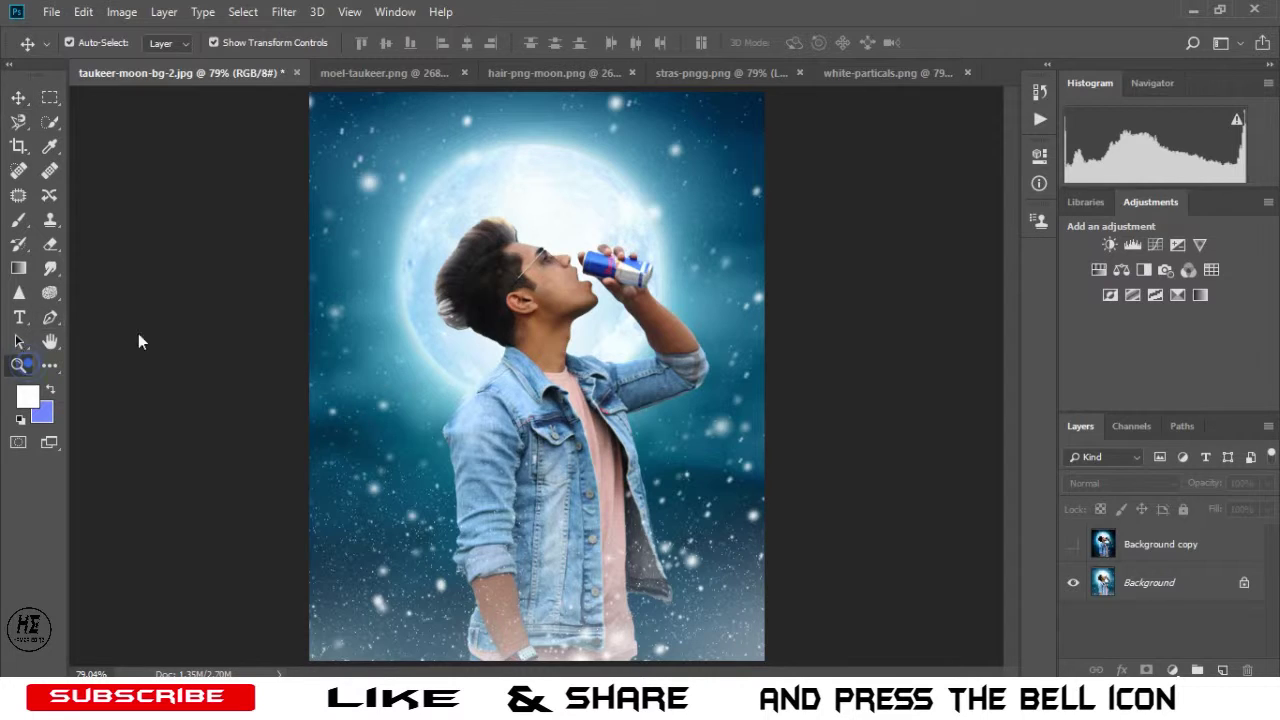
{"action": "left_click", "coordinate": [18, 365]}
{"action": "left_click_drag", "start_coordinate": [543, 324], "coordinate": [563, 341]}
{"action": "left_click", "coordinate": [490, 562]}
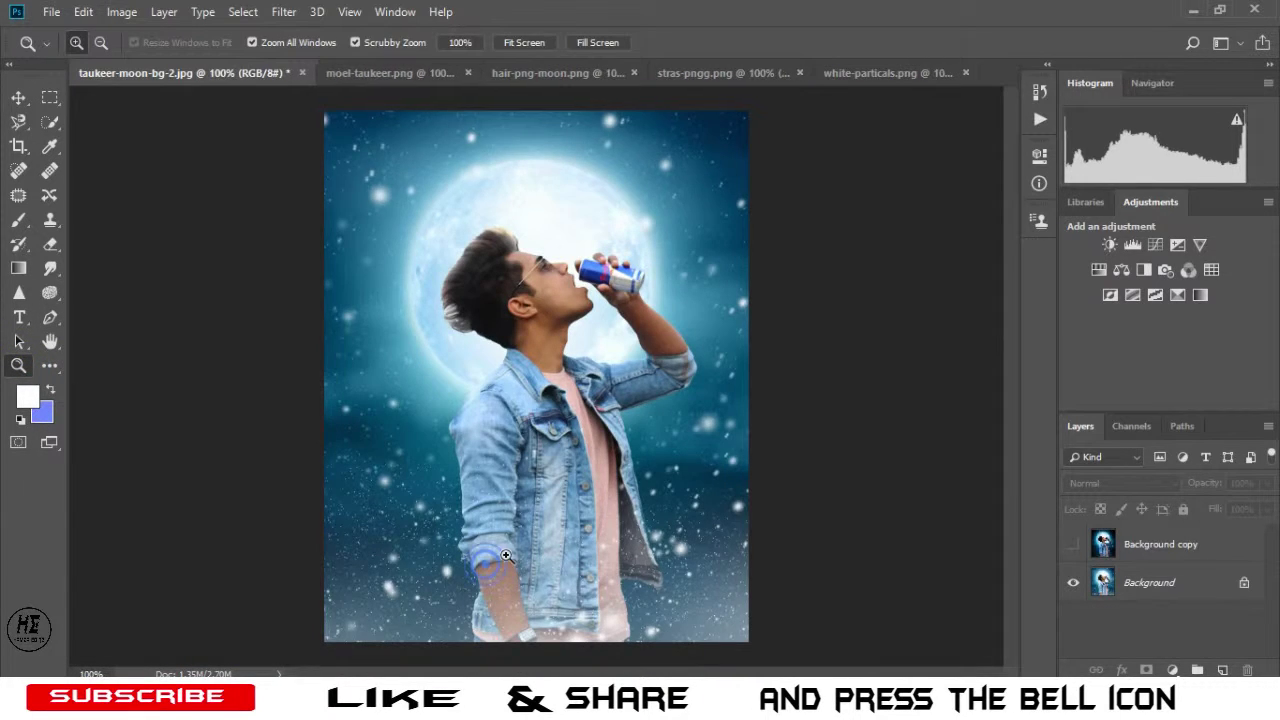
{"action": "left_click", "coordinate": [537, 44]}
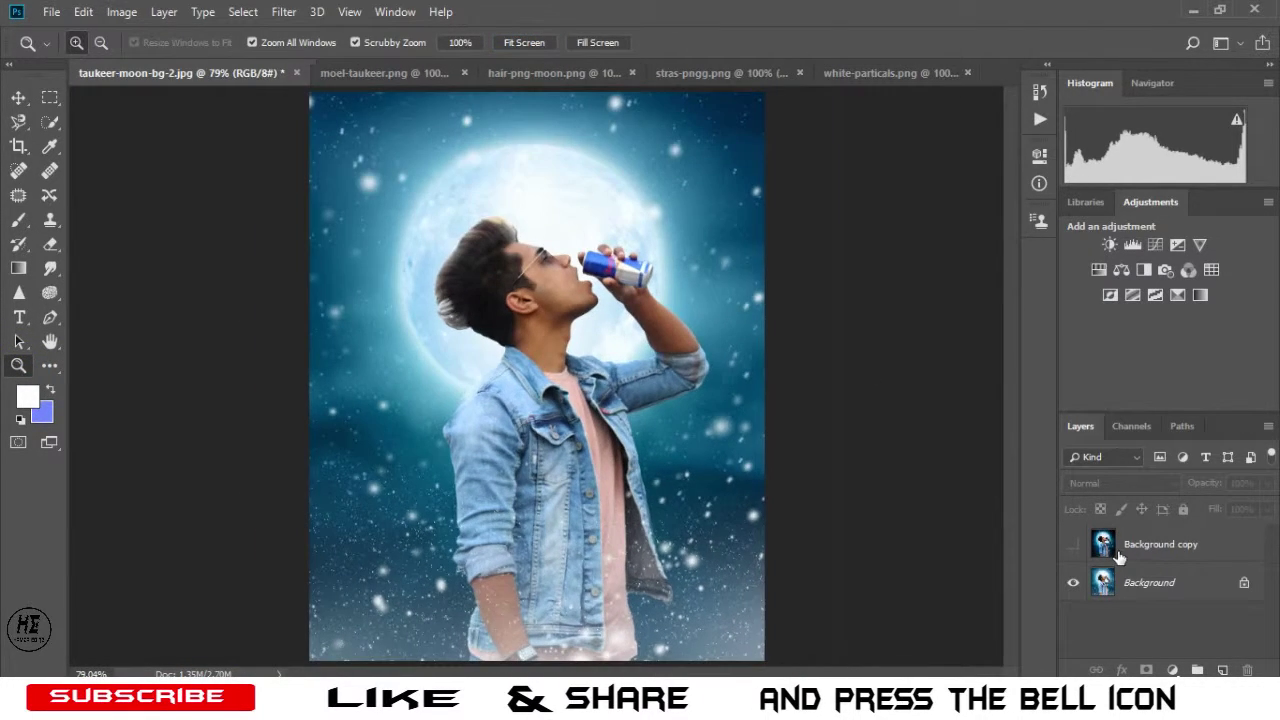
{"action": "left_click", "coordinate": [1074, 545]}
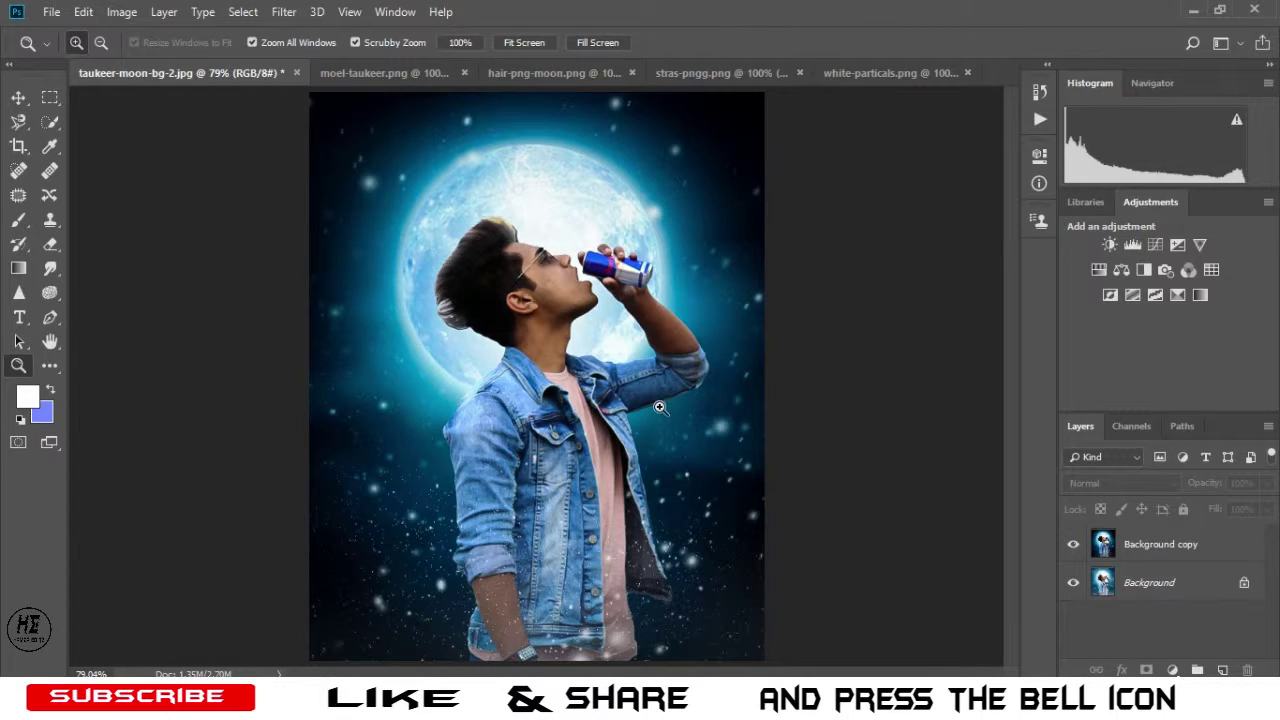
{"action": "mouse_move", "coordinate": [586, 409]}
{"action": "left_mouse_down"}
{"action": "mouse_move", "coordinate": [650, 405]}
{"action": "mouse_move", "coordinate": [580, 462]}
{"action": "left_mouse_up"}
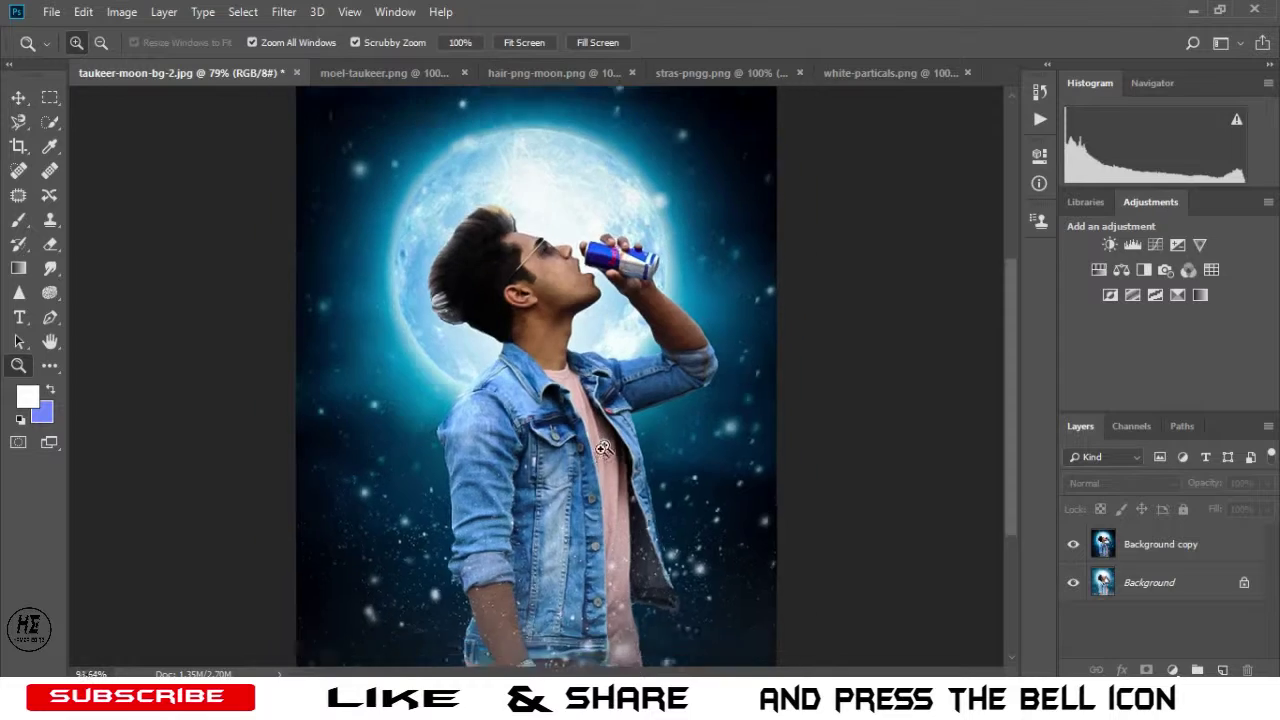